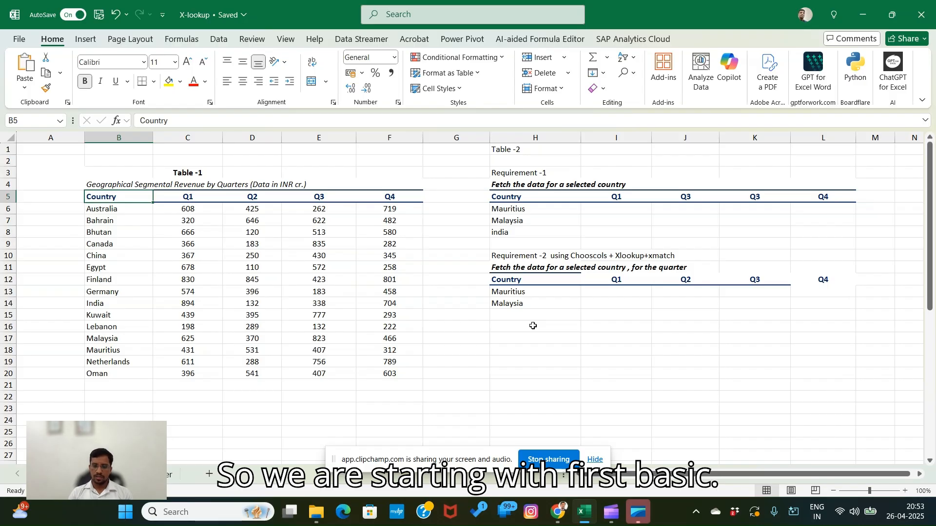
- Look over the quarter headers of the Table-1 source data and the empty Requirement-1 result table
key(Right)
key(Left)
key(Right)
key(Right)
key(Right)
key(Right)
key(Right)
key(Right)
key(Right)
key(Right)
key(Right)
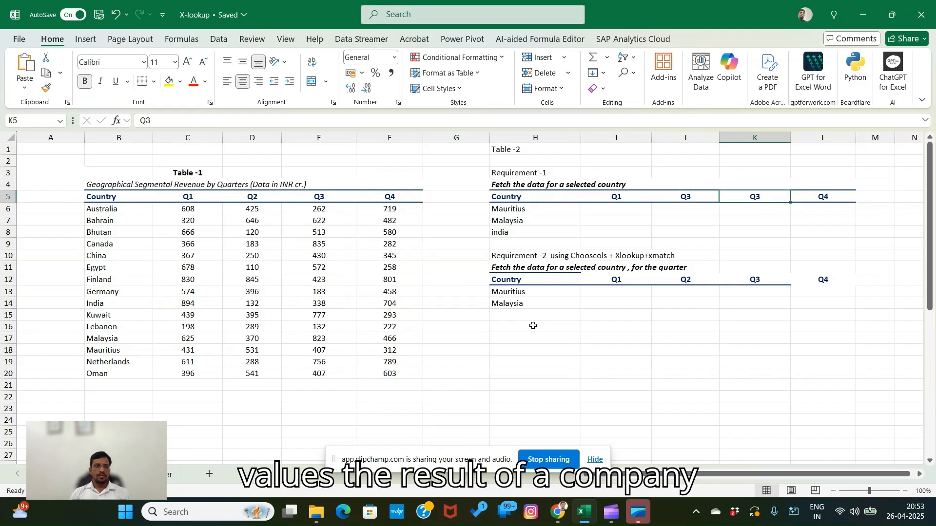
key(Left)
key(Left)
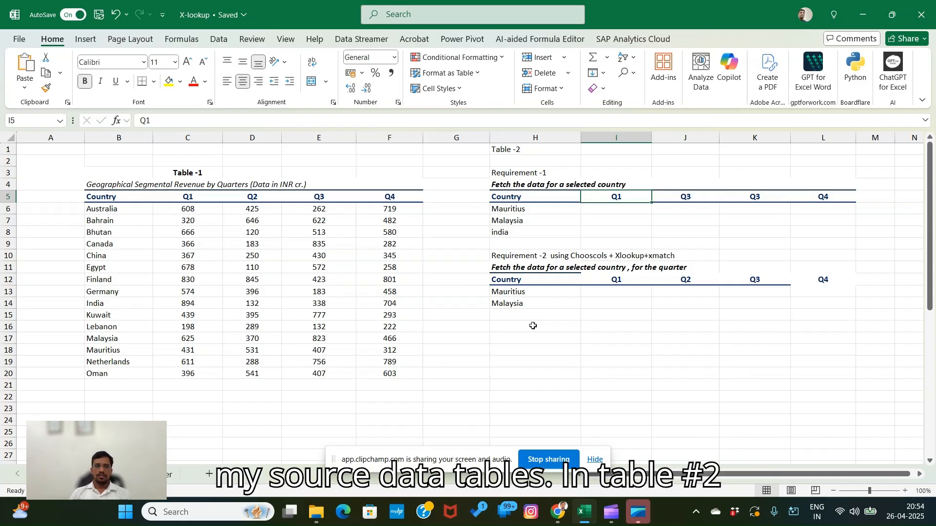
key(Down)
key(Right)
key(Right)
key(Right)
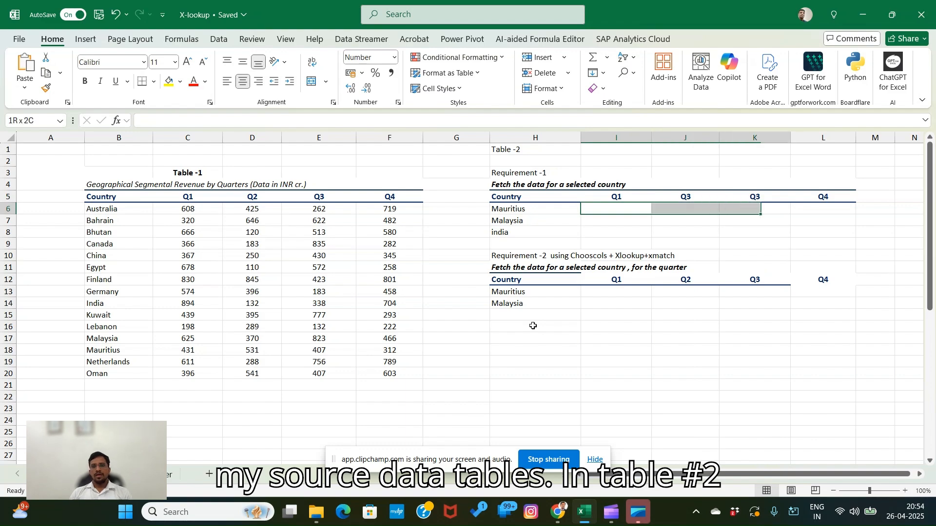
- Correct the second quarter header of the Requirement-1 table in J5 to Q2
key(ctrl+Left)
key(Up)
key(Right)
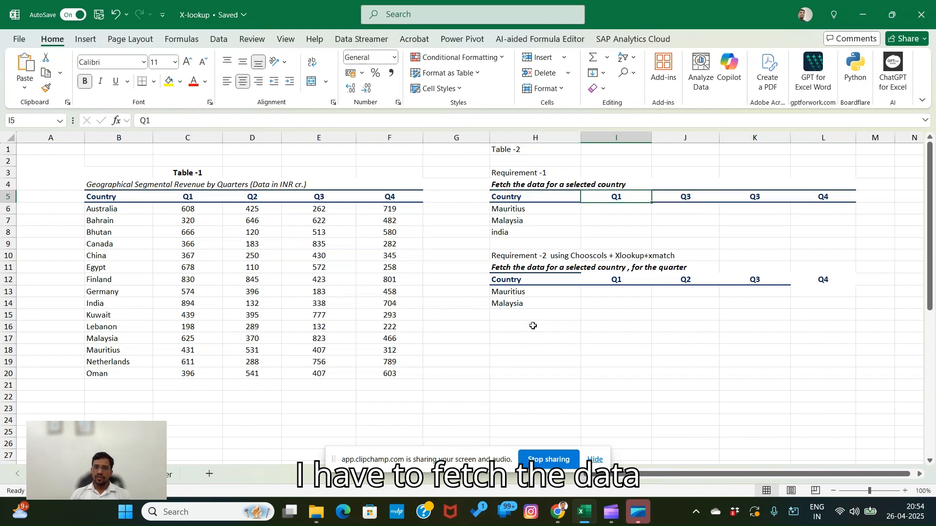
key(Right)
text(Q2)
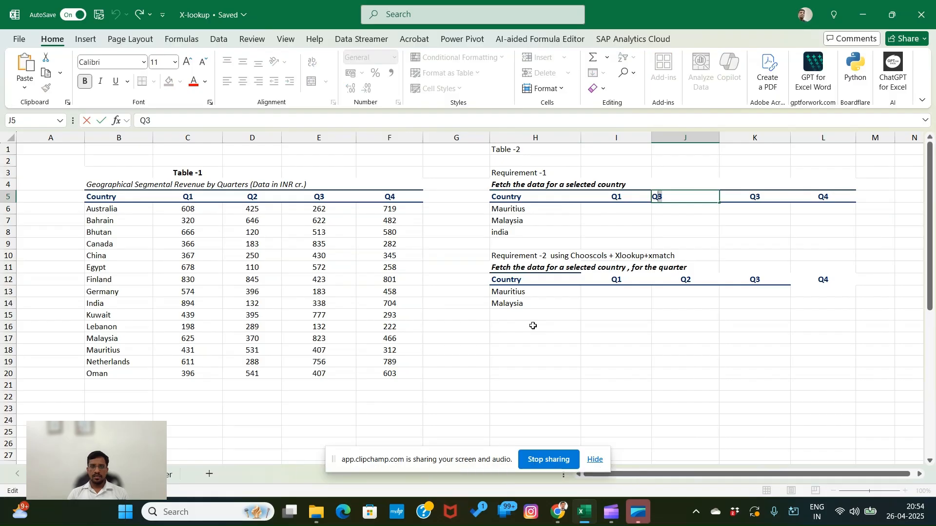
key(Return)
- Start an XLOOKUP formula in the Mauritius Q1 cell I6 with the country name in H6 as lookup value
key(Left)
key(Down)
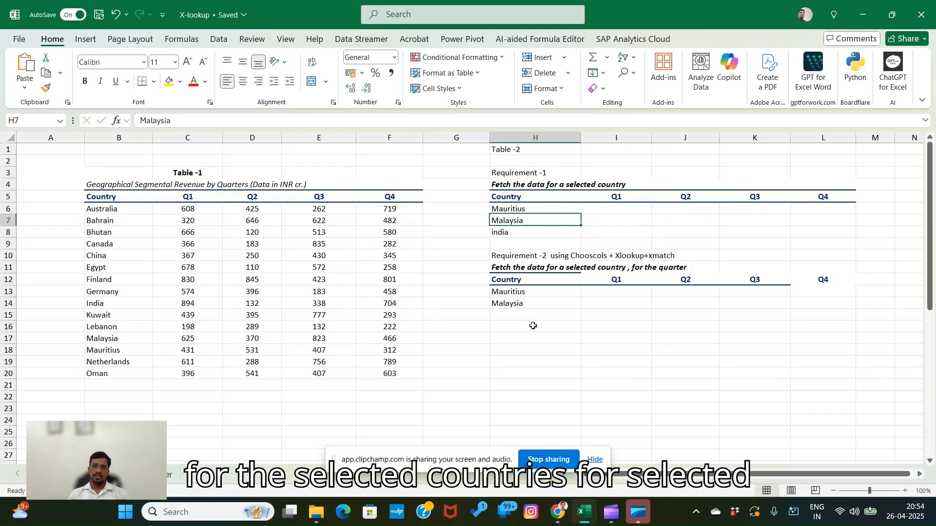
key(Right)
key(Up)
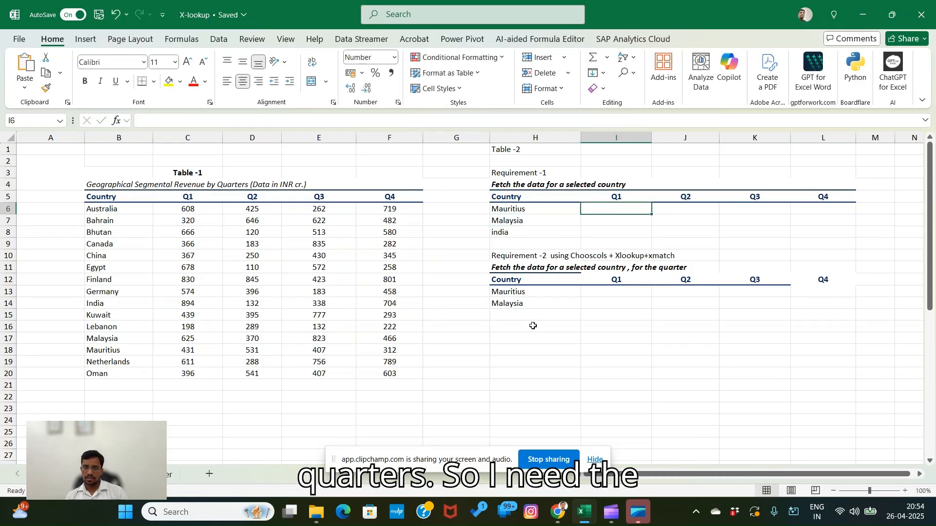
text(=xl)
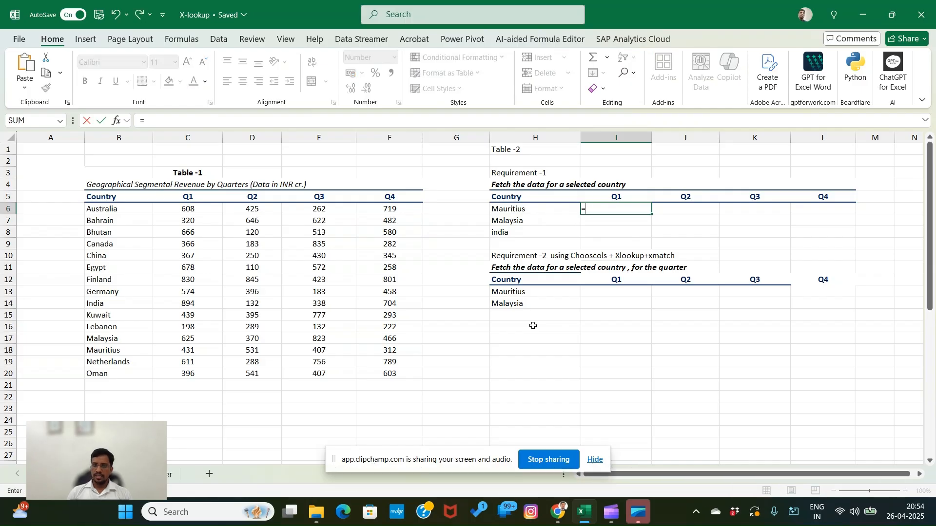
key(Tab)
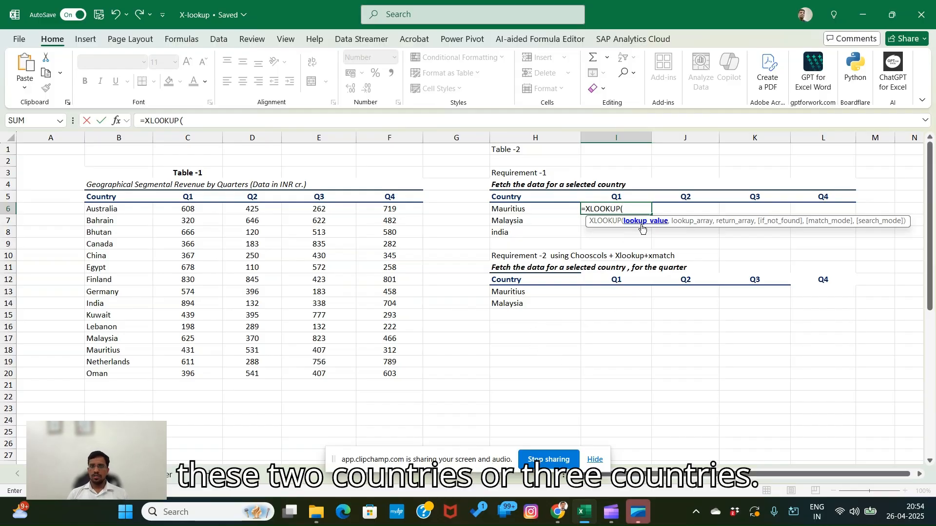
key(Left)
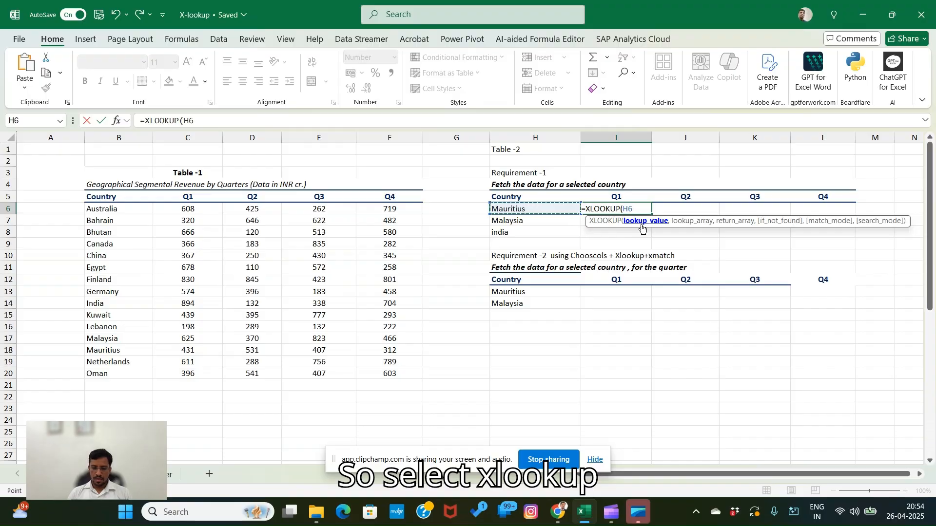
text(,)
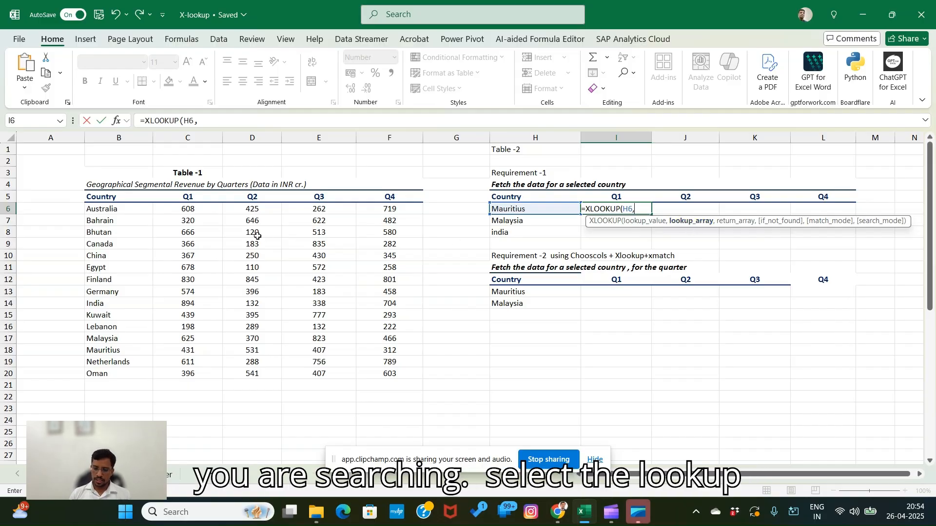
- Set the XLOOKUP lookup array to the Table-1 country names as the absolute range $B$6:$B$20
click(116, 213)
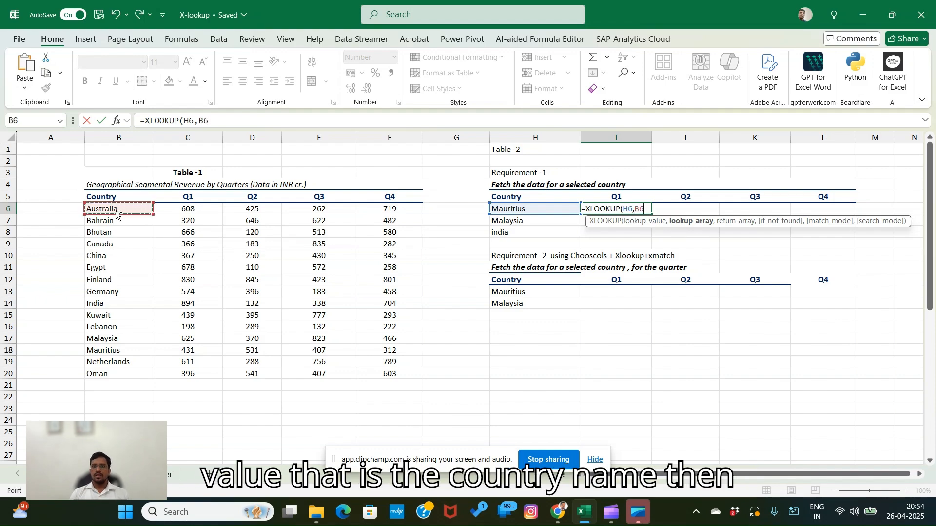
key(shift+Down)
key(shift+Down)
key(shift+Down)
key(shift+Down)
key(shift+Down)
key(shift+Down)
key(shift+Down)
key(shift+Down)
key(shift+Down)
key(shift+Down)
key(shift+Down)
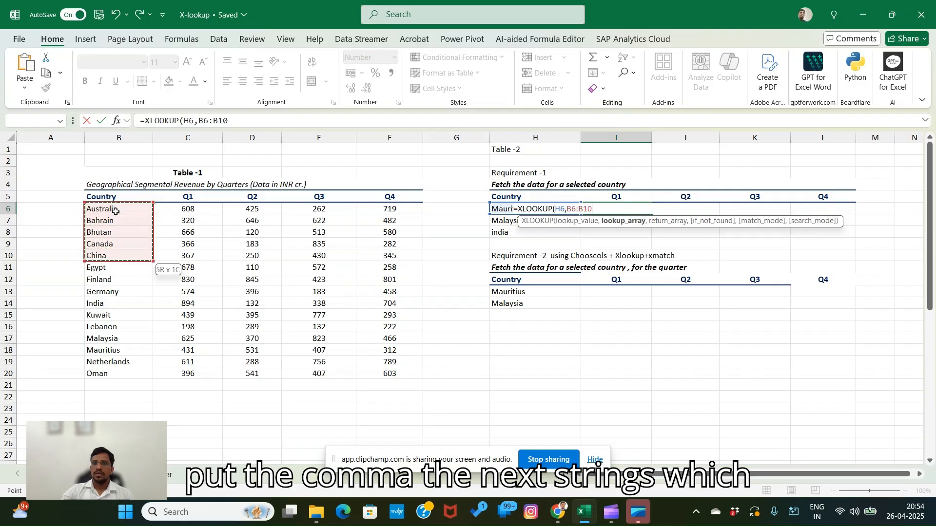
key(shift+Down)
key(shift+Down)
key(shift+Down)
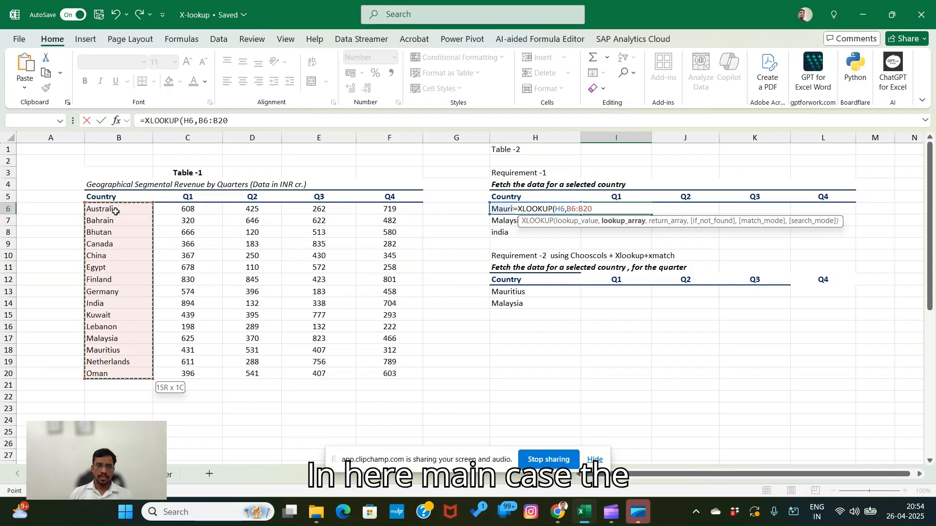
key(F4)
text(,)
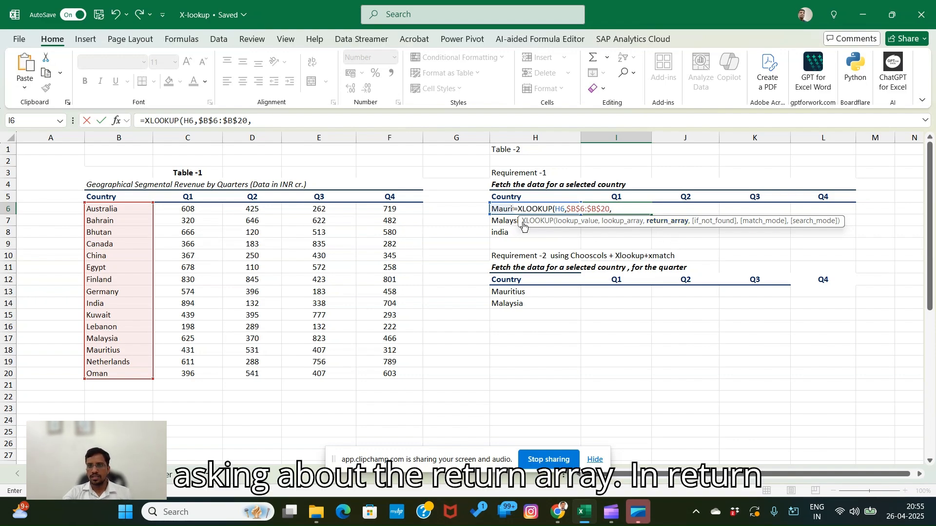
- Use the Q1 column C6:C20 as the return array and complete the Mauritius XLOOKUP formula
click(187, 208)
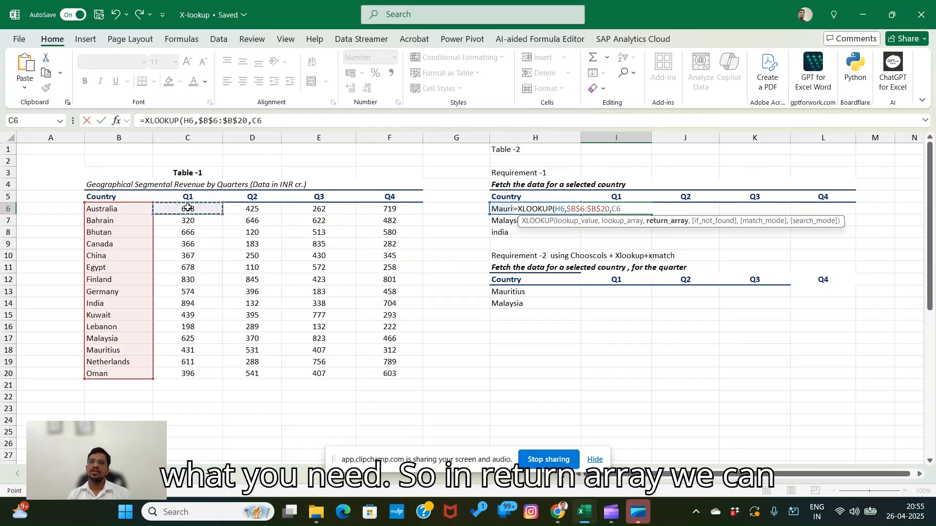
key(ctrl+shift+Down)
key(shift+Down)
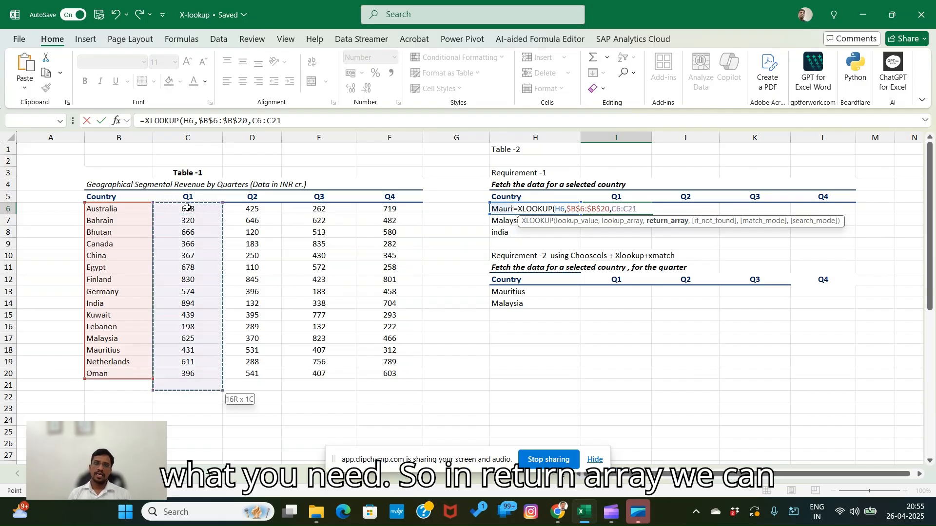
key(shift+Up)
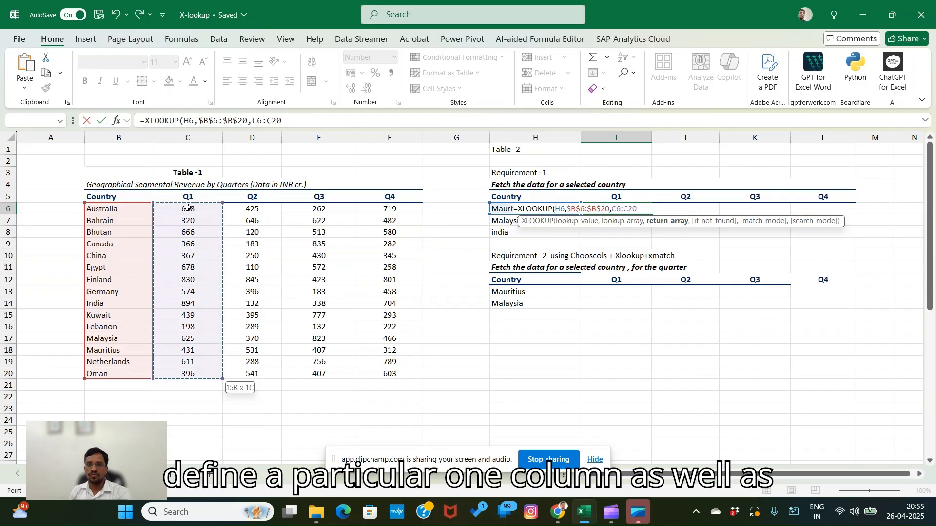
key(Return)
key(Up)
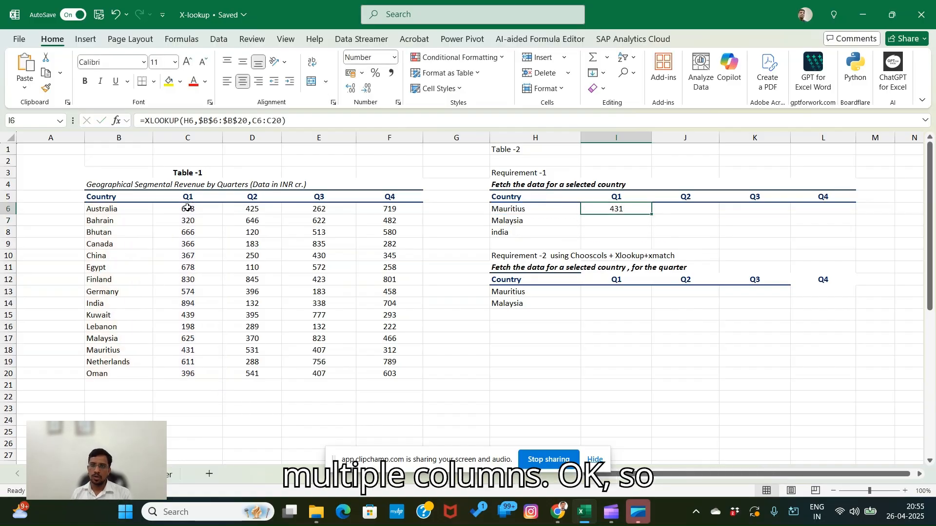
- Try to fill the Mauritius Q1 lookup formula down to the Malaysia and india rows
click(613, 240)
click(615, 210)
drag(651, 215, 650, 238)
click(711, 230)
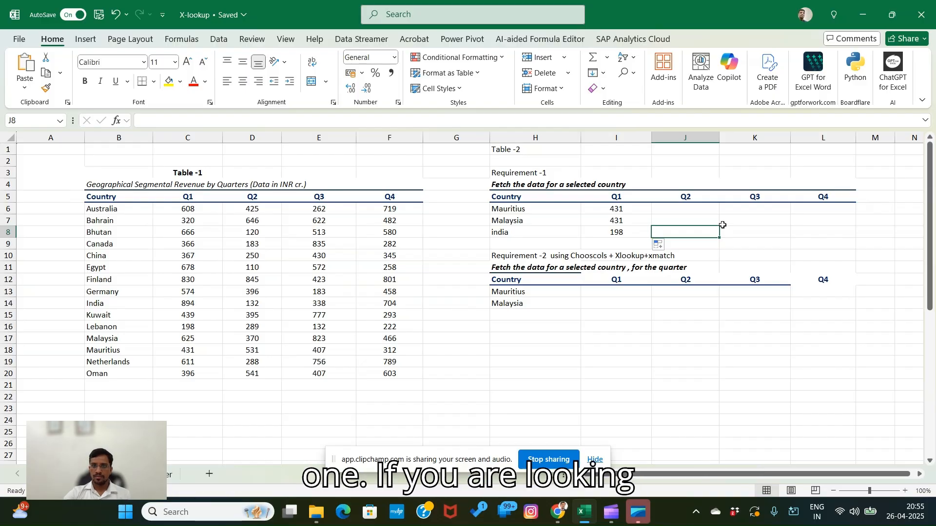
key(Up)
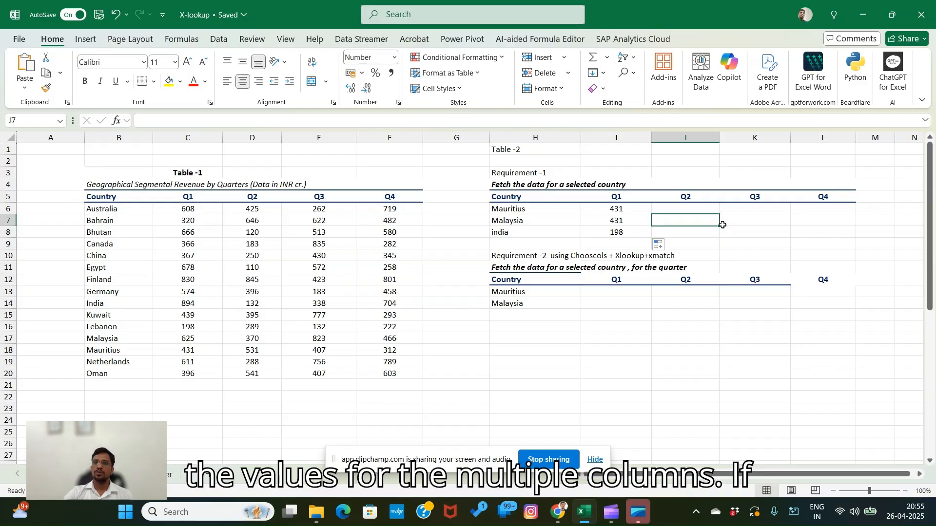
- Clear the copied Q1 lookup formulas from the Malaysia and india rows
key(Left)
key(shift+Down)
key(Delete)
key(Up)
key(F2)
key(Return)
key(Up)
key(Right)
key(Right)
key(Right)
key(Left)
key(Left)
key(Left)
- Reopen the Mauritius XLOOKUP formula in I6 and remove its C6:C20 return array
key(F2)
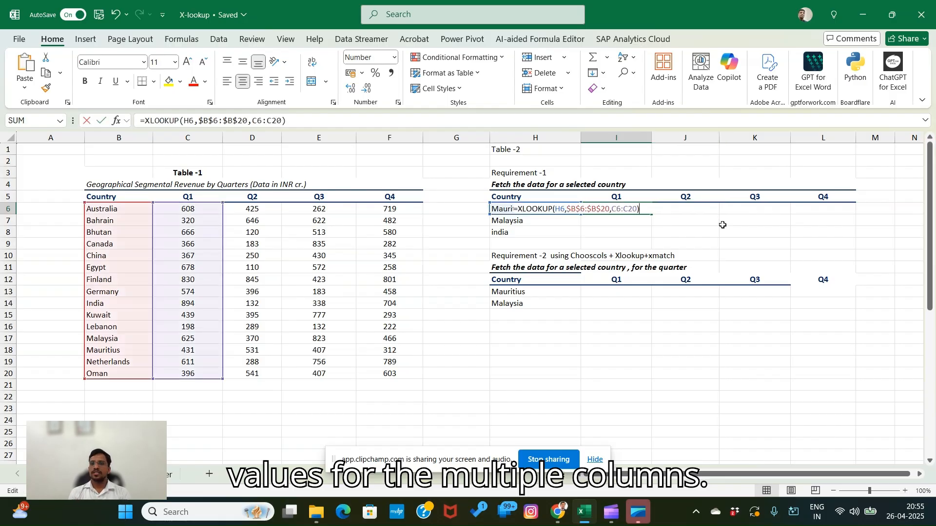
key(BackSpace)
key(BackSpace)
key(BackSpace)
key(BackSpace)
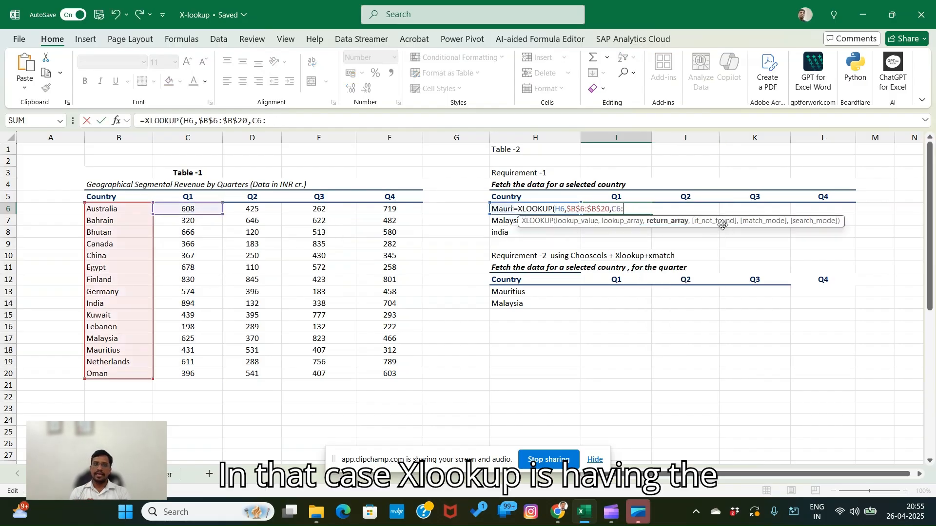
key(BackSpace)
key(BackSpace)
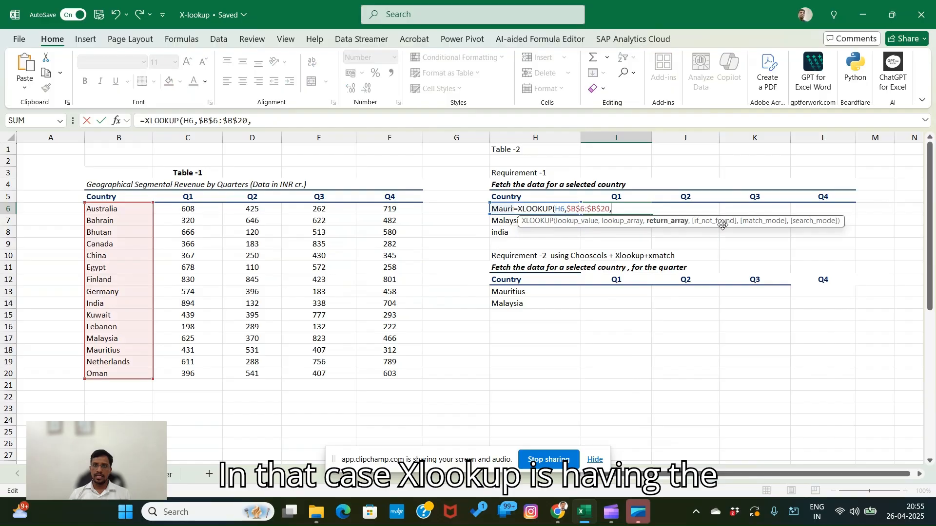
click(667, 222)
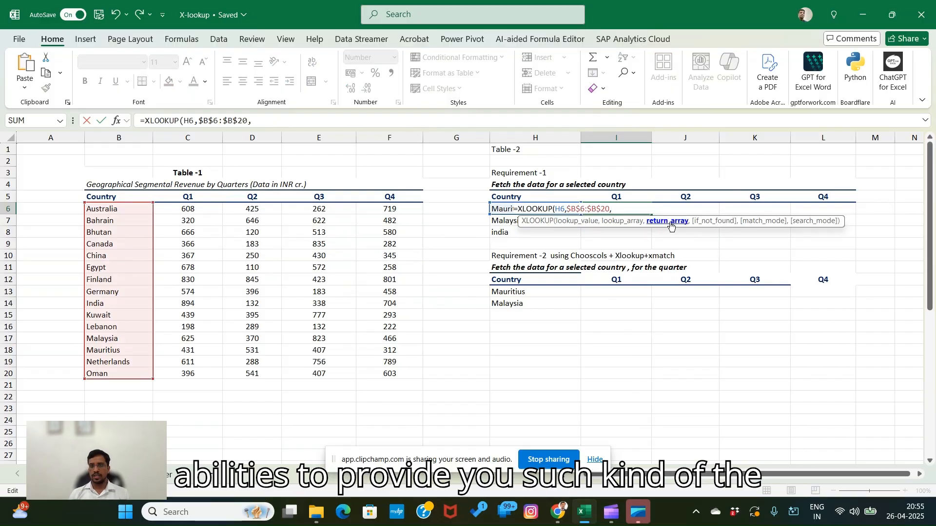
- Set the return array to all four quarters as the absolute range $C$6:$F$20 and complete the Mauritius formula
click(194, 213)
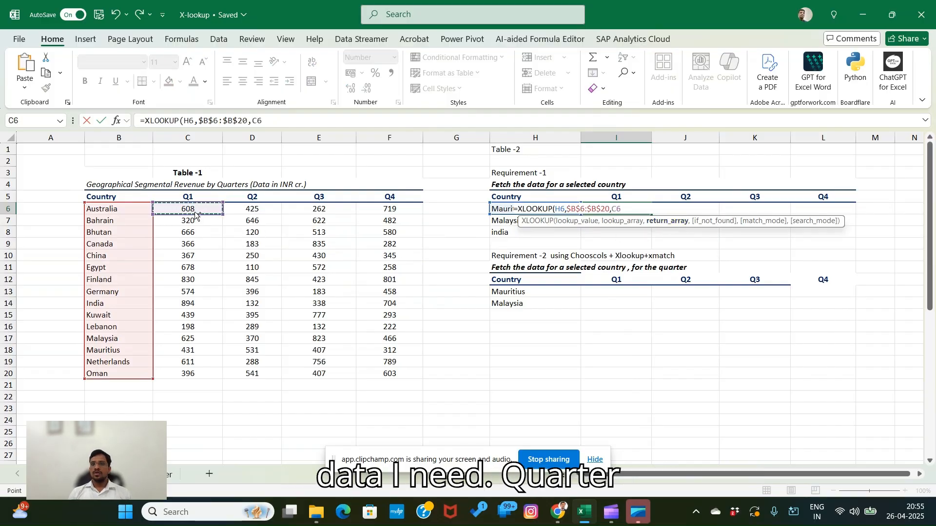
key(ctrl+shift+Right)
key(shift+Down)
key(shift+Down)
key(shift+Down)
key(shift+Down)
key(shift+Down)
key(shift+Down)
key(shift+Down)
key(shift+Down)
key(shift+Down)
key(shift+Down)
key(shift+Down)
key(shift+Down)
key(shift+Down)
key(shift+Down)
key(shift+Down)
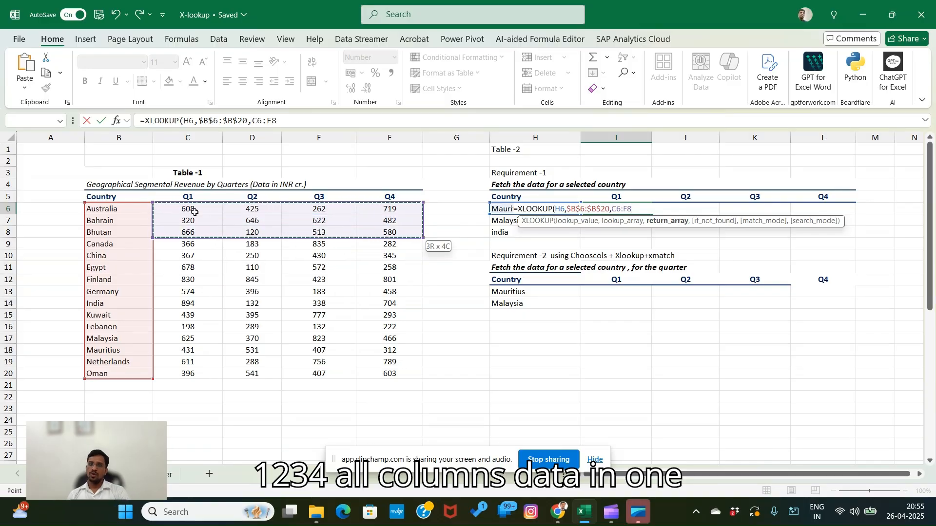
key(shift+Up)
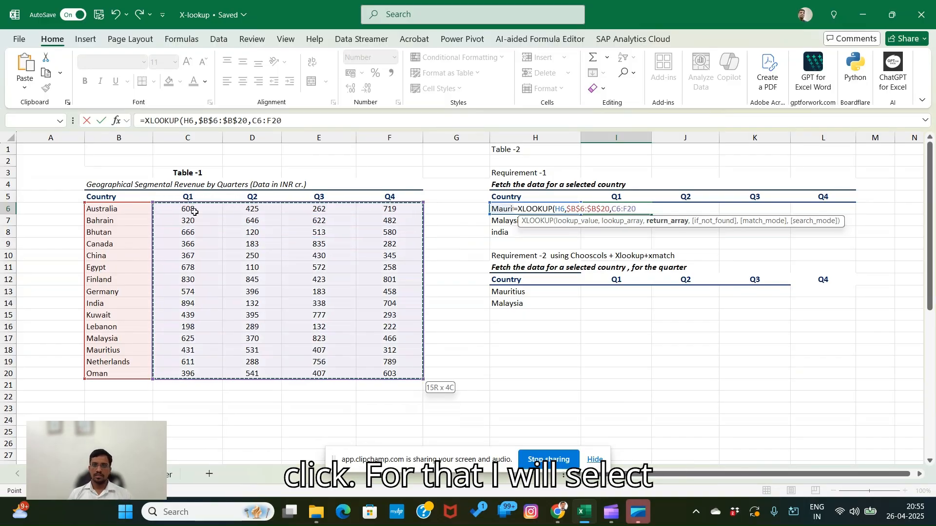
key(F4)
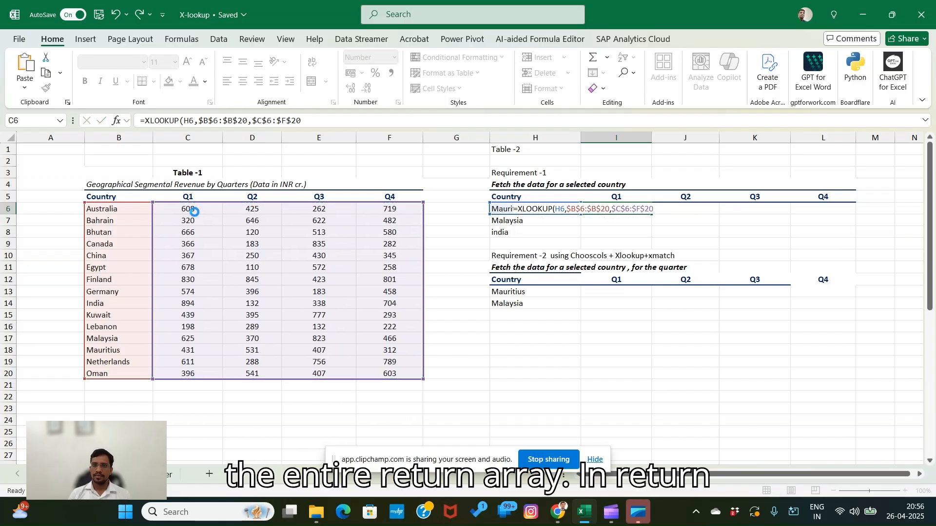
key(Return)
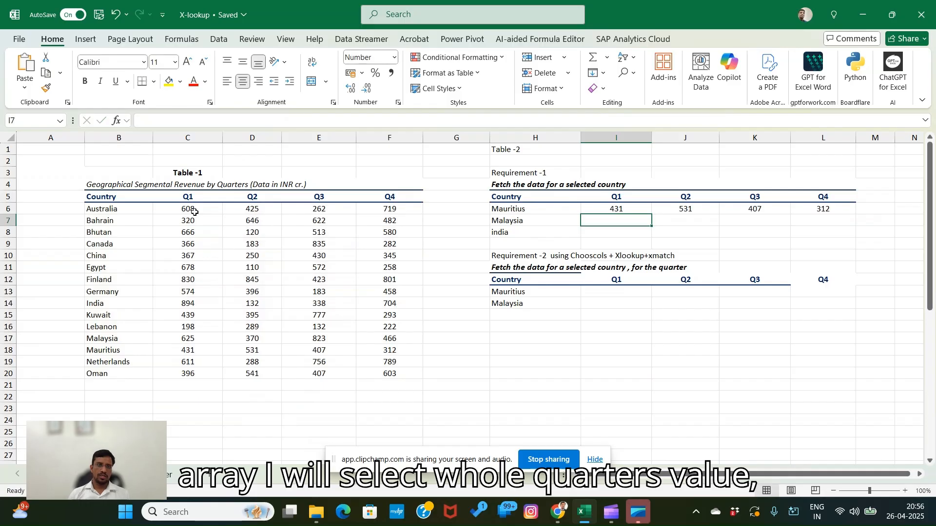
- Fill the Mauritius four-quarter XLOOKUP formula from I6 down to the Malaysia and india rows
click(511, 232)
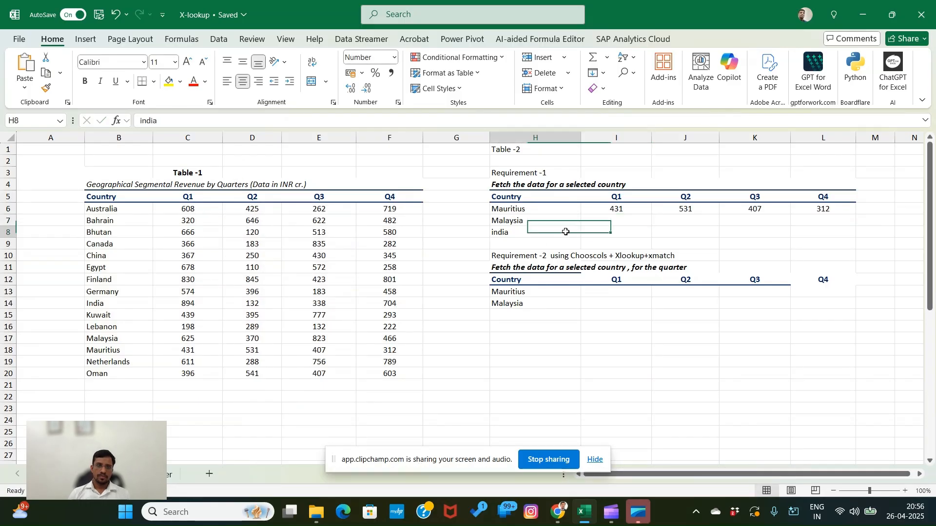
click(619, 209)
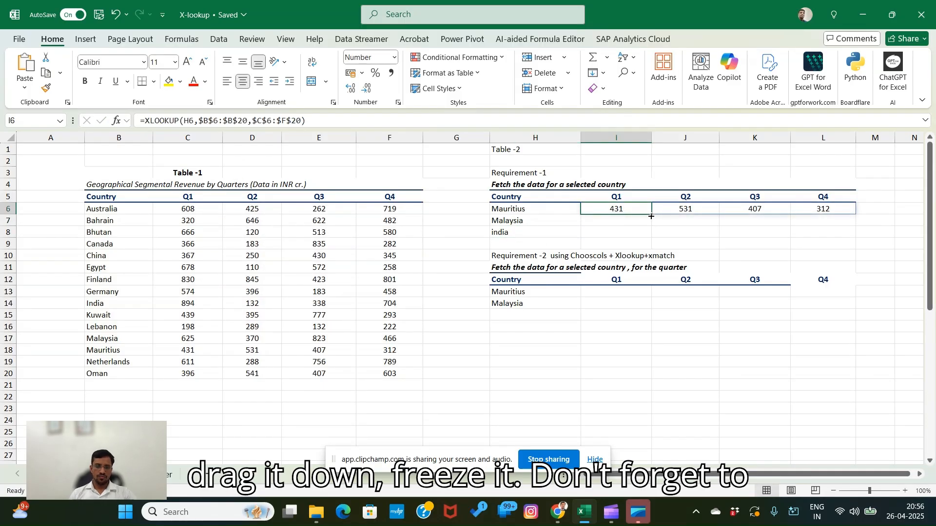
drag(652, 216, 651, 238)
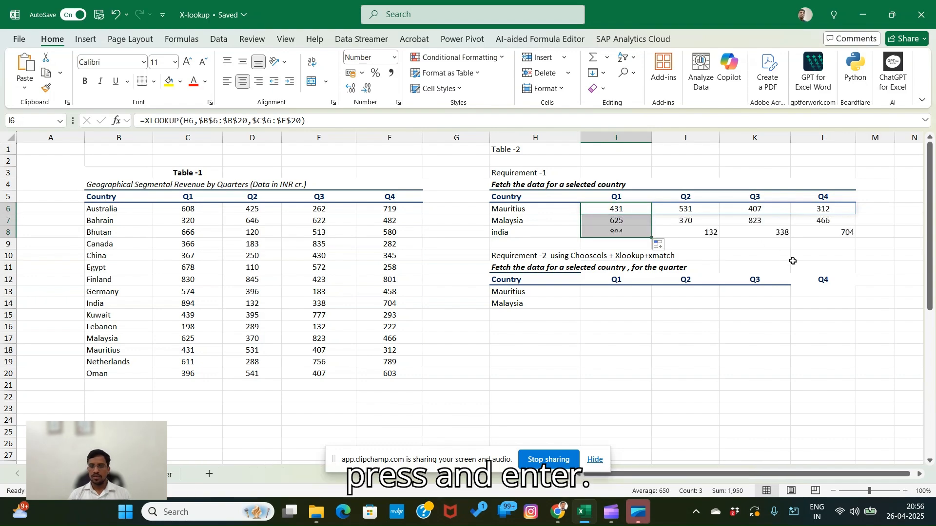
click(791, 267)
click(745, 255)
- Apply all borders to the Requirement-1 table, from the header row through the india row (H5:L8)
drag(496, 196, 825, 234)
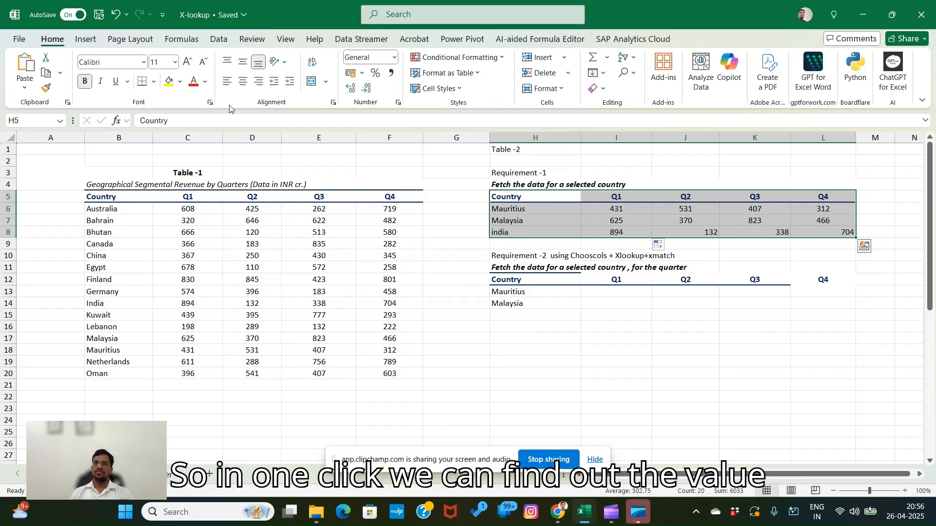
click(154, 82)
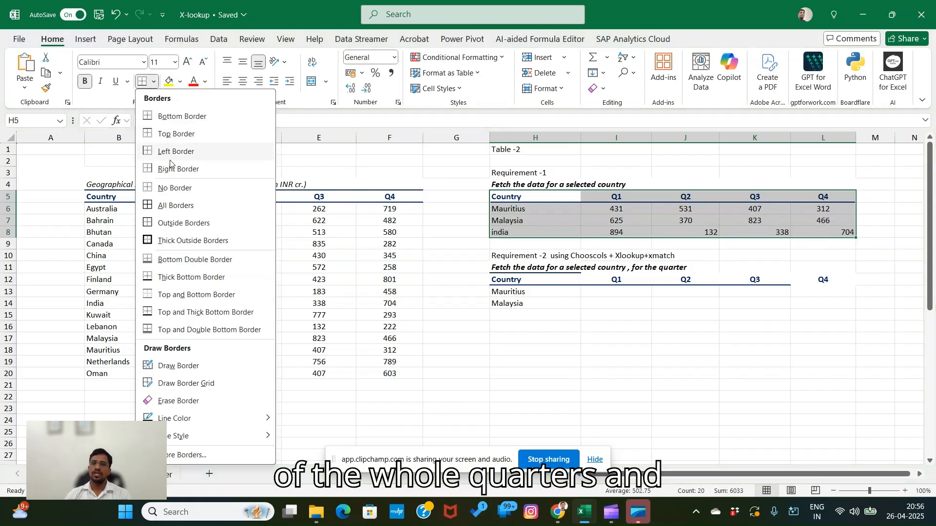
click(176, 205)
click(730, 339)
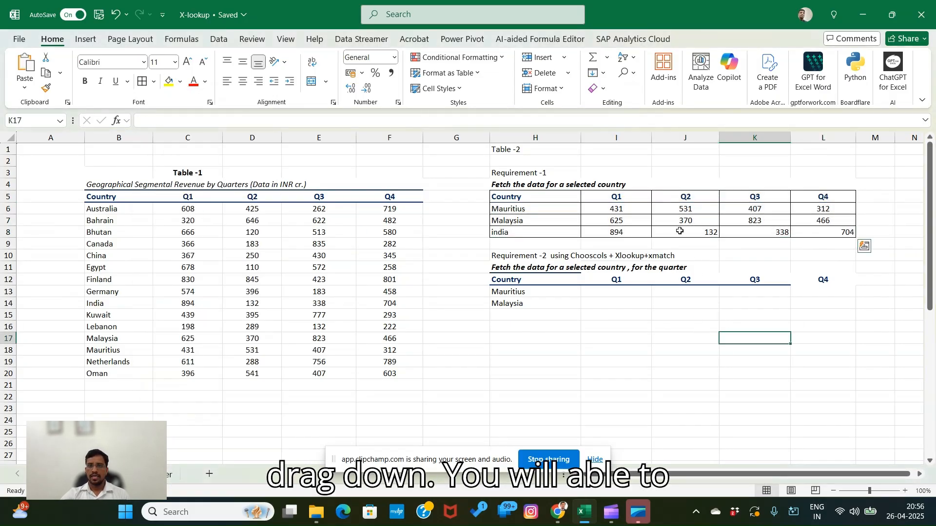
- Change the first quarter header of the Requirement-1 table, in I5, to Q2
click(609, 200)
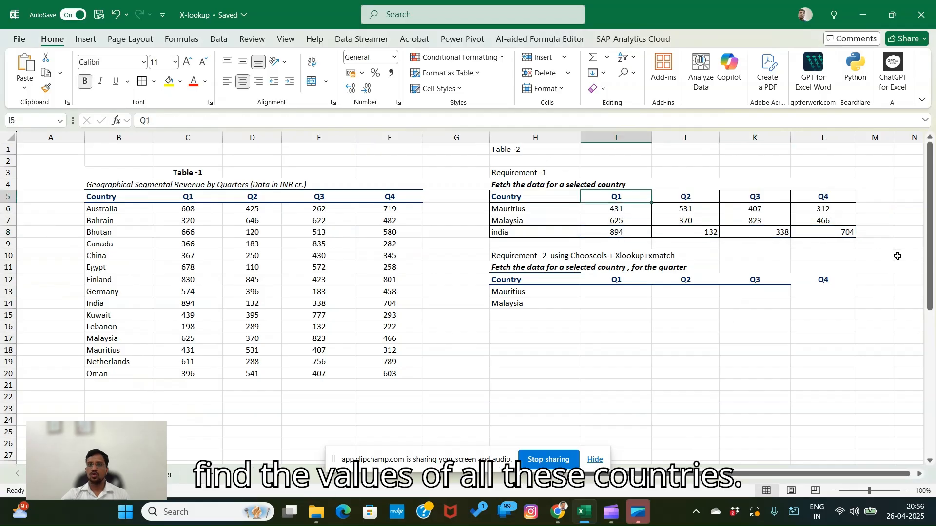
key(F2)
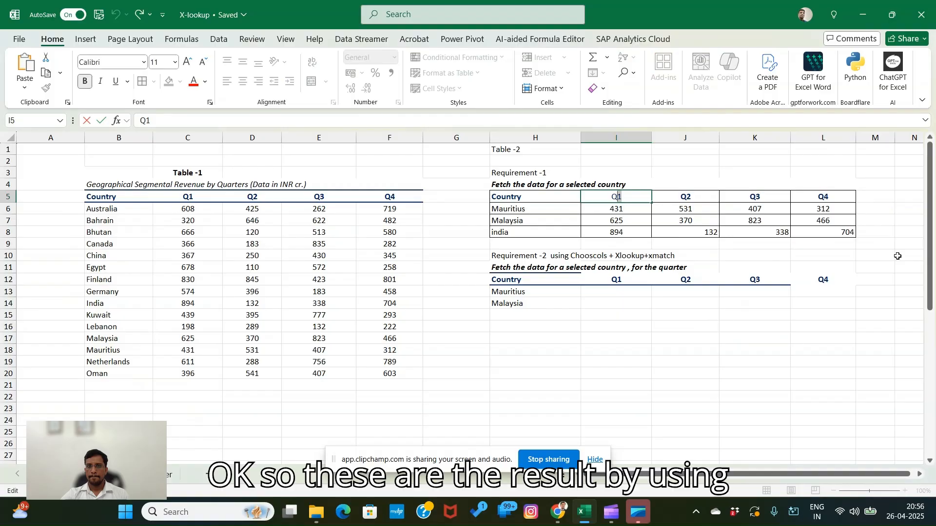
text(2)
key(Return)
key(Return)
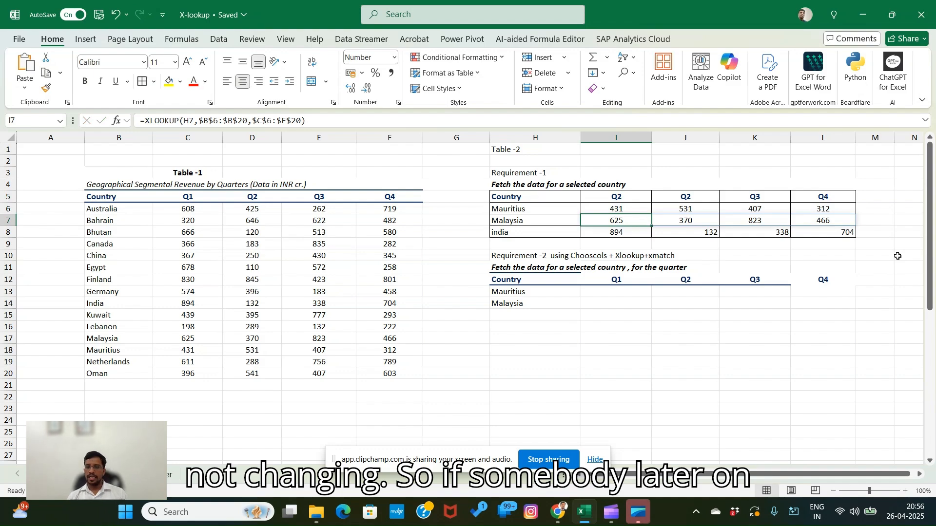
- Start a CHOOSECOLS formula with a nested XLOOKUP as its array in I13, the Mauritius row of Requirement-2
key(Down)
key(Down)
key(Down)
key(Down)
key(Down)
key(Down)
key(Down)
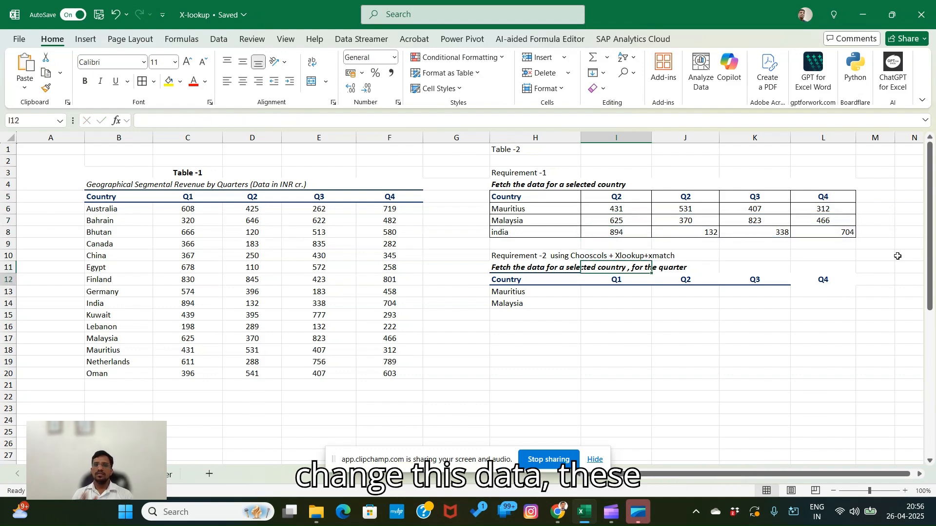
key(Up)
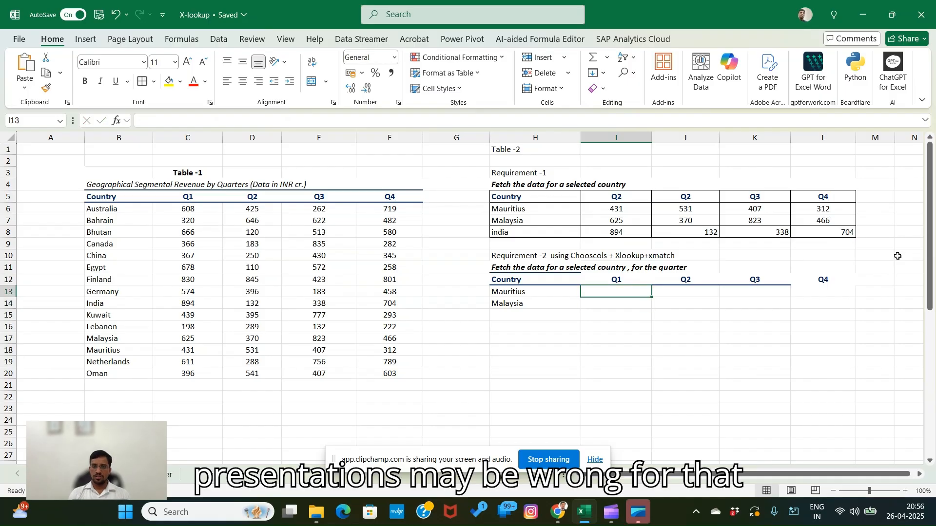
key(Right)
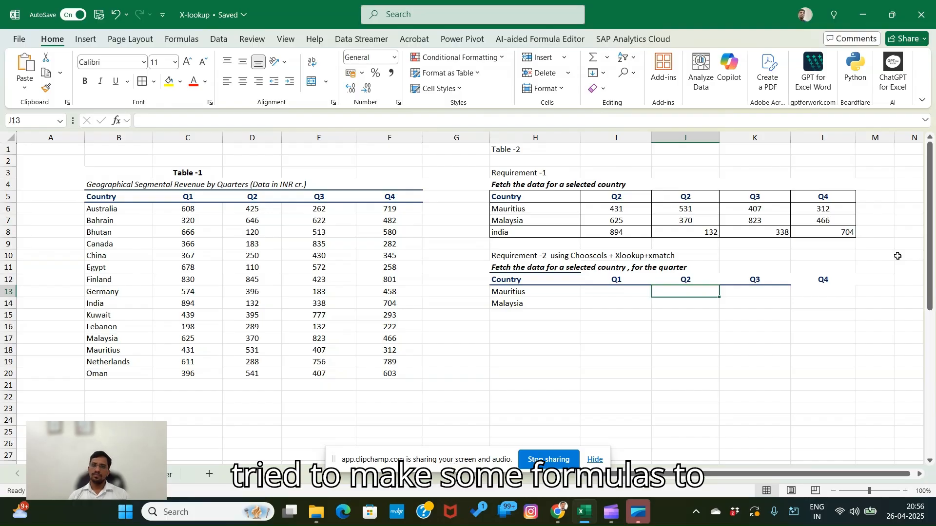
key(Left)
text(=)
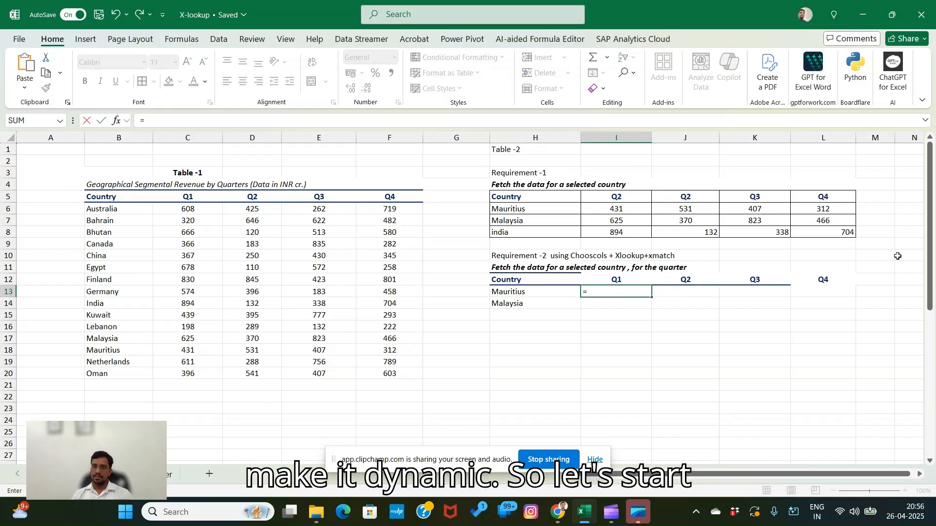
text(cho)
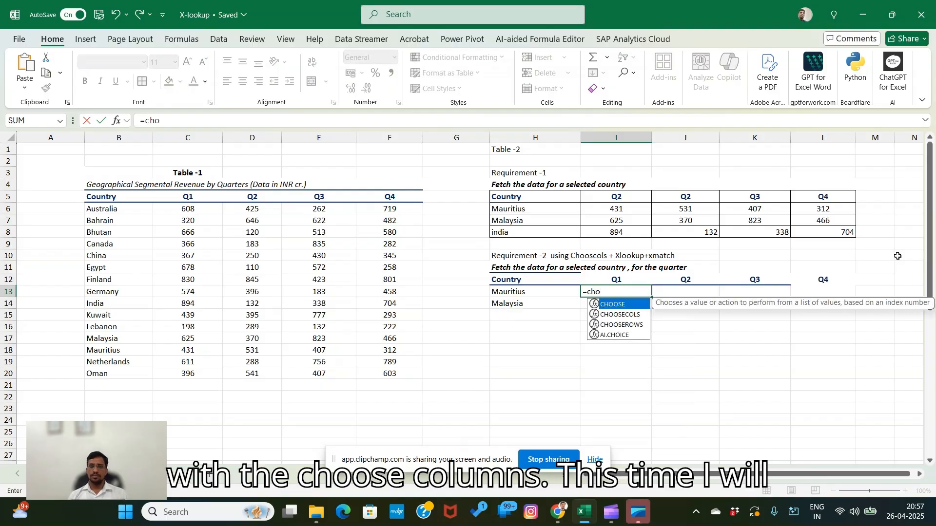
key(Down)
key(Tab)
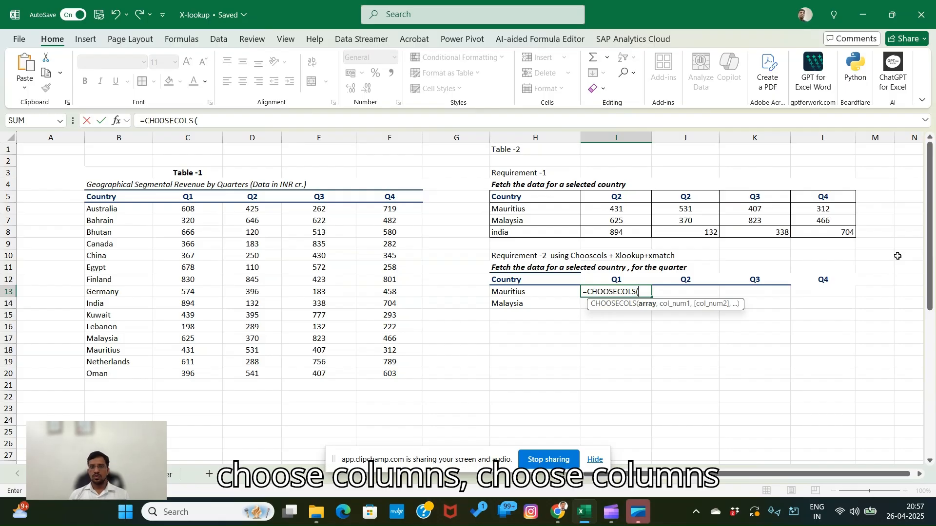
text(xl)
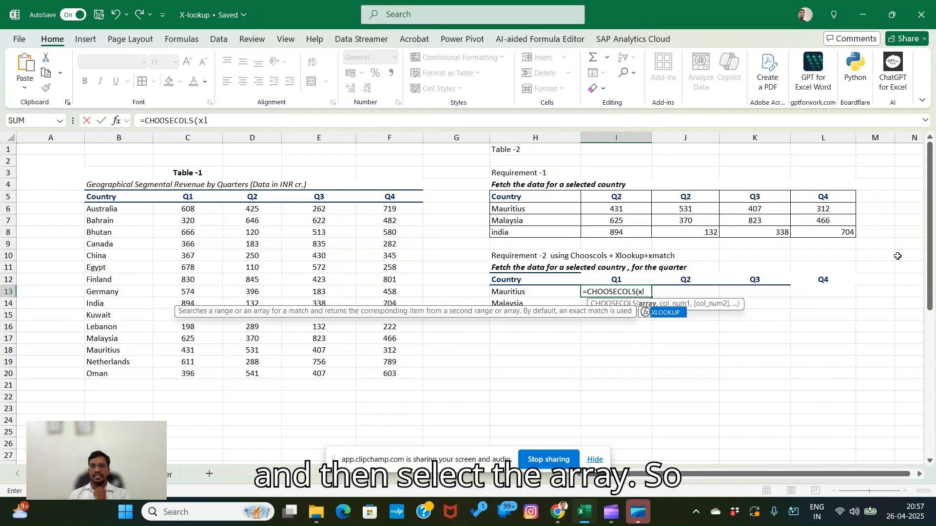
key(Tab)
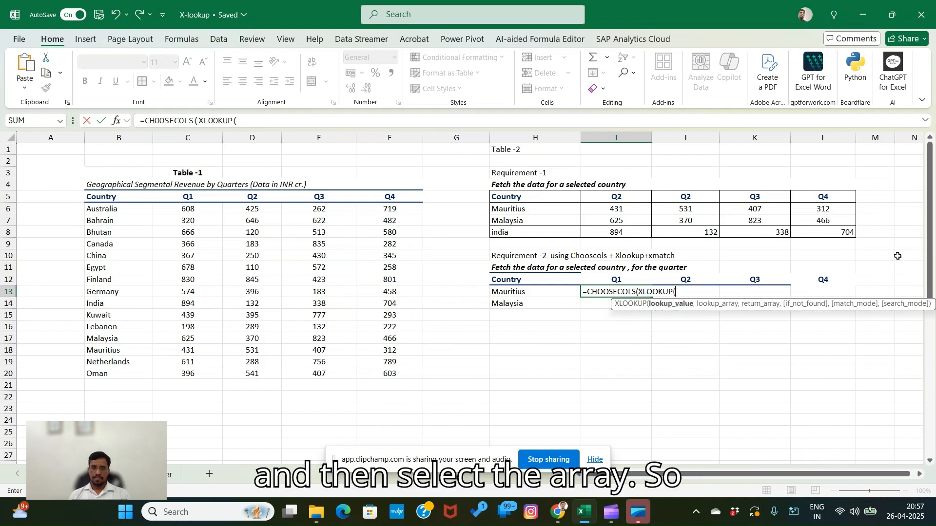
- Set the nested XLOOKUP's lookup value to H13 and its lookup array to the absolute country range $B$6:$B$20
key(Left)
text(,)
key(ctrl+Left)
key(ctrl+Left)
key(ctrl+Left)
key(ctrl+Left)
key(Up)
key(Up)
key(Up)
key(Up)
key(Up)
key(Up)
key(Right)
key(Up)
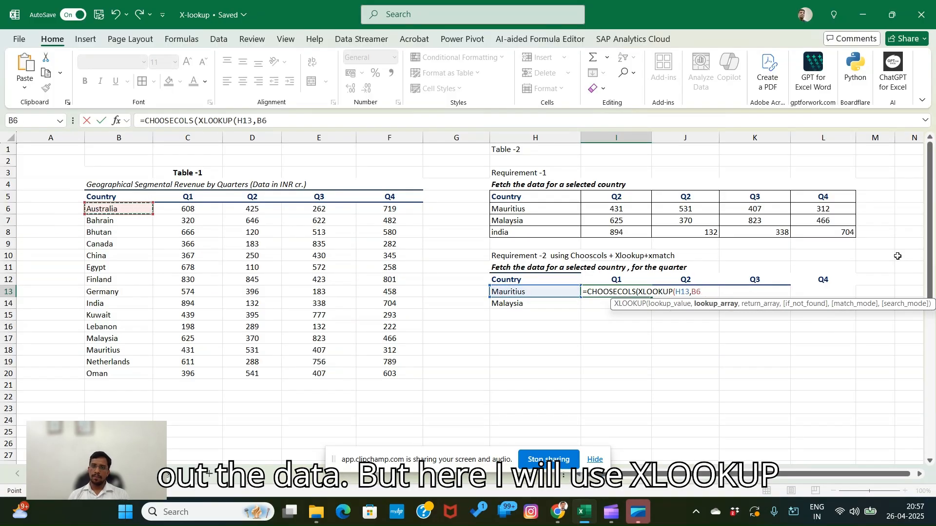
key(ctrl+shift+Down)
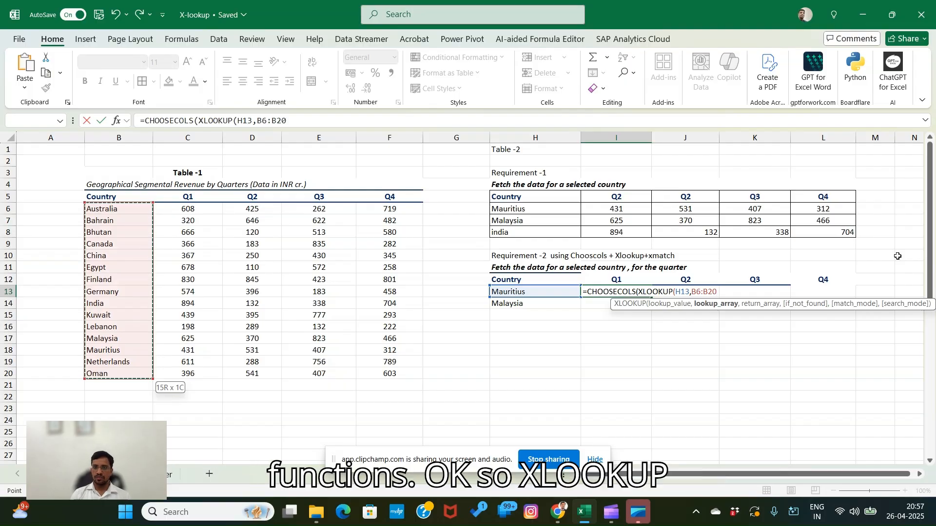
key(F4)
- Set the nested XLOOKUP's return array to the absolute four-quarter range $C$6:$F$20 and close the XLOOKUP
text(,)
key(Up)
key(Up)
key(Up)
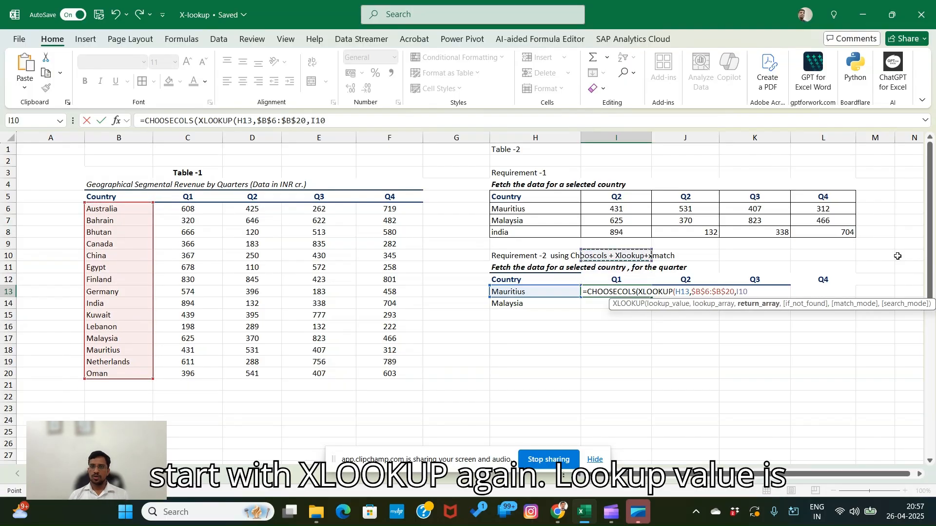
key(Left)
key(Left)
key(Left)
key(Up)
key(Up)
key(Up)
key(Up)
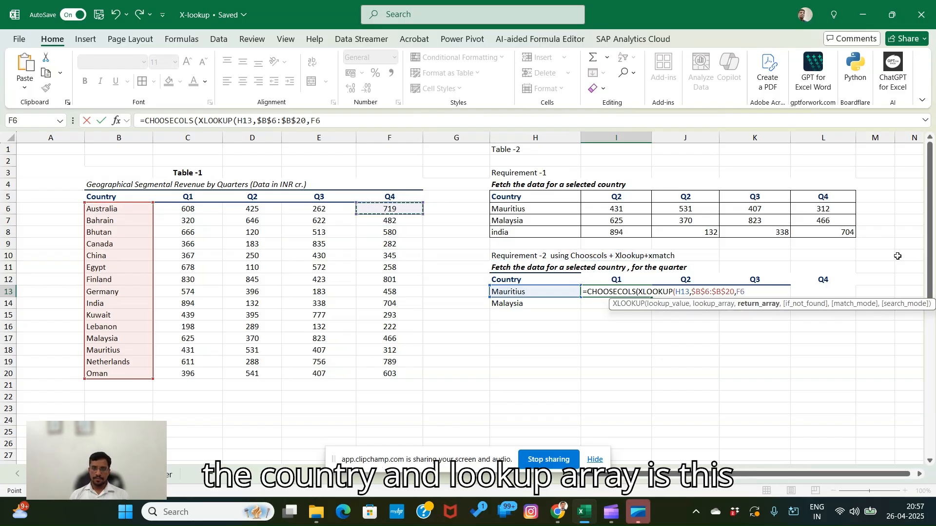
key(Left)
key(Left)
key(Left)
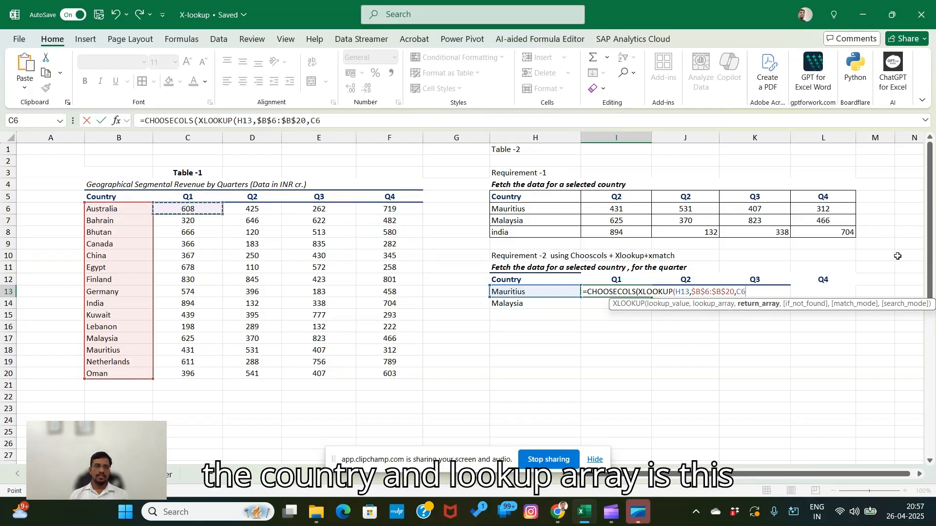
key(shift+Down)
key(shift+Down)
key(shift+Down)
key(shift+Down)
key(shift+Down)
key(shift+Down)
key(shift+Down)
key(shift+Down)
key(shift+Down)
key(shift+Down)
key(shift+Down)
key(shift+Down)
key(shift+Down)
key(shift+Down)
key(shift+Down)
key(shift+Up)
key(shift+Right)
key(shift+Right)
key(shift+Right)
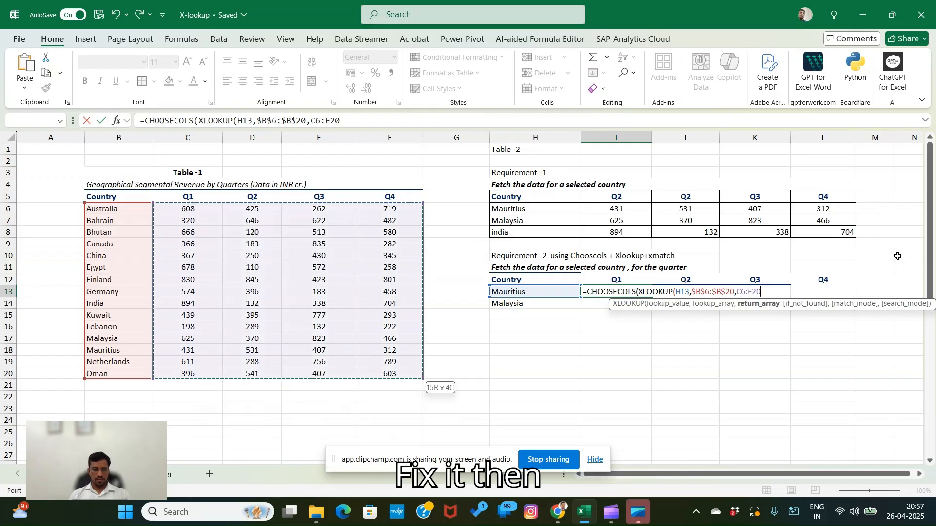
key(F4)
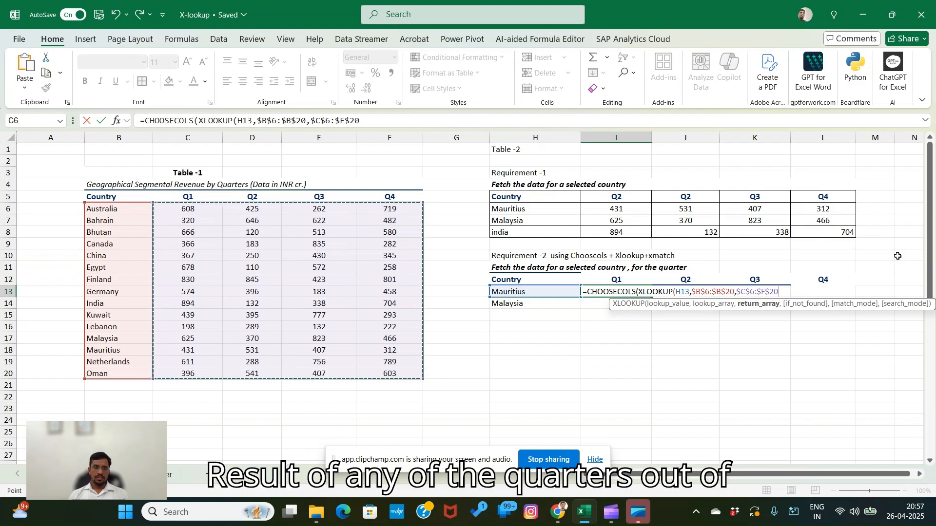
text())
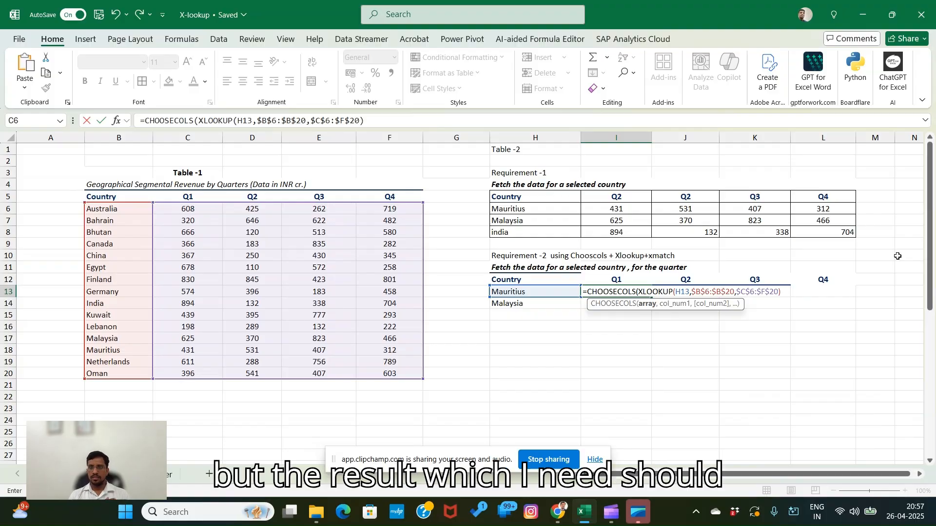
- Specify column numbers 1 and 2 for CHOOSECOLS and complete the formula, accepting the closing-parenthesis correction
text(,)
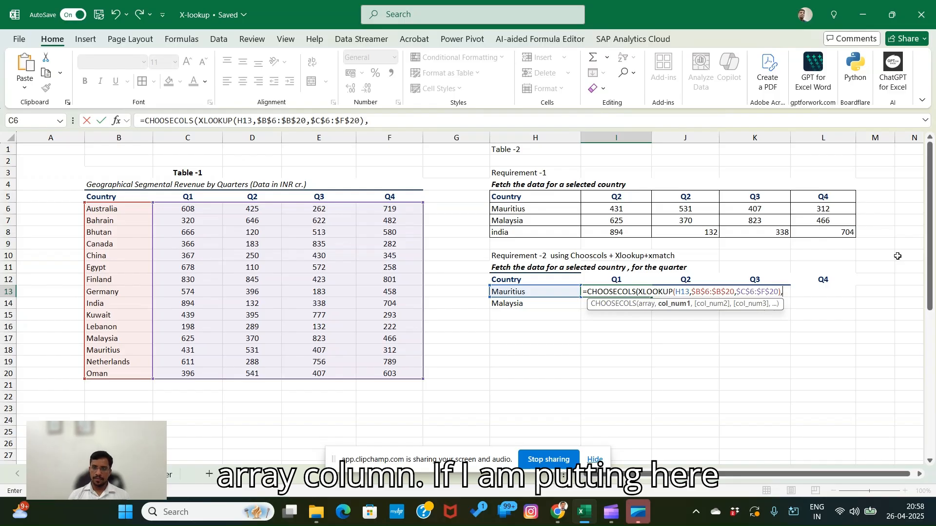
text(1,)
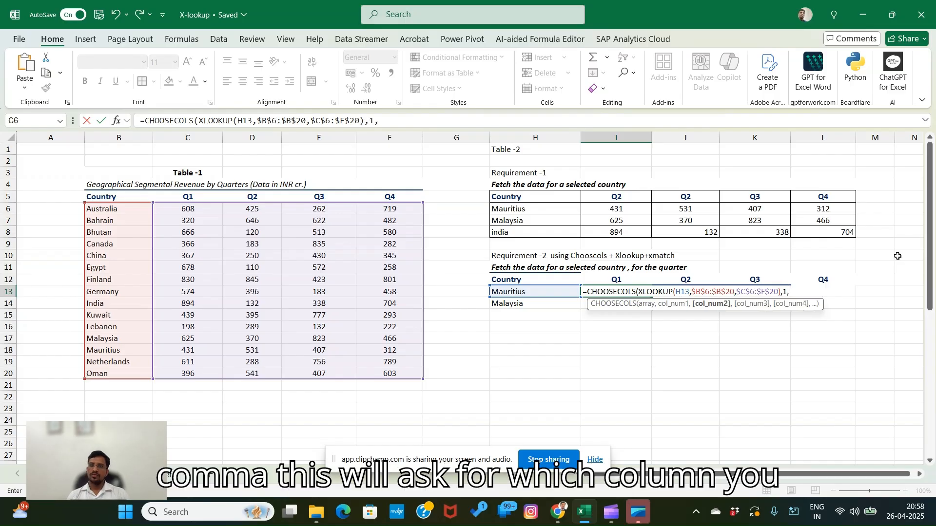
text(2)
key(Return)
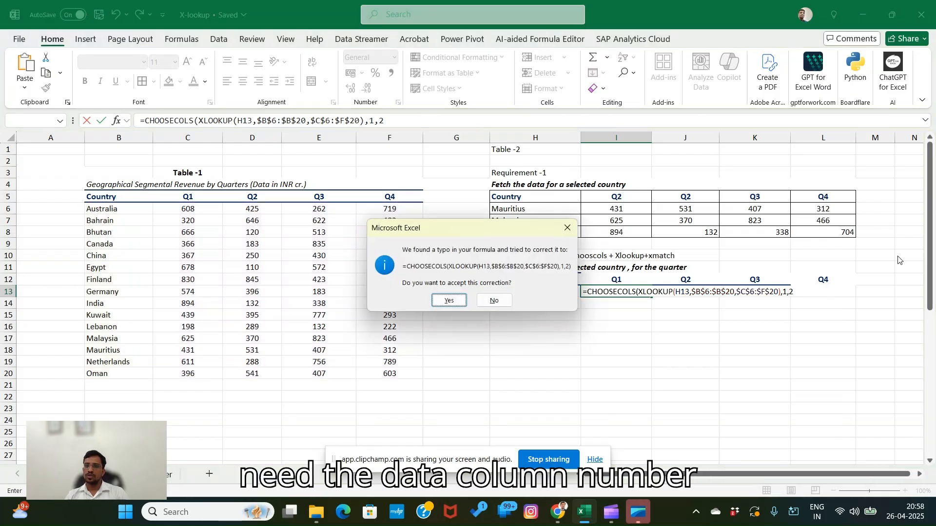
key(Return)
key(Up)
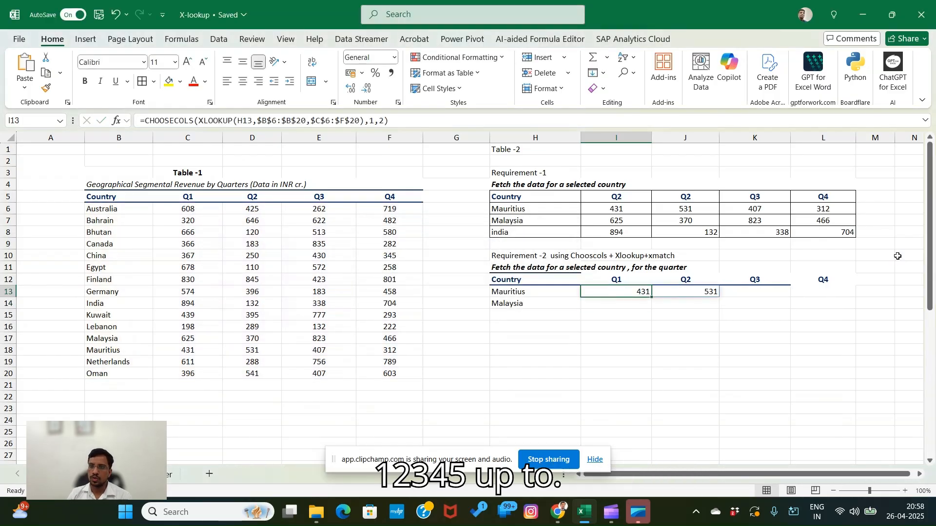
- Fill the CHOOSECOLS formula from I13 down to the Malaysia row
click(629, 339)
click(626, 292)
drag(650, 297, 653, 310)
click(794, 329)
click(635, 334)
click(620, 299)
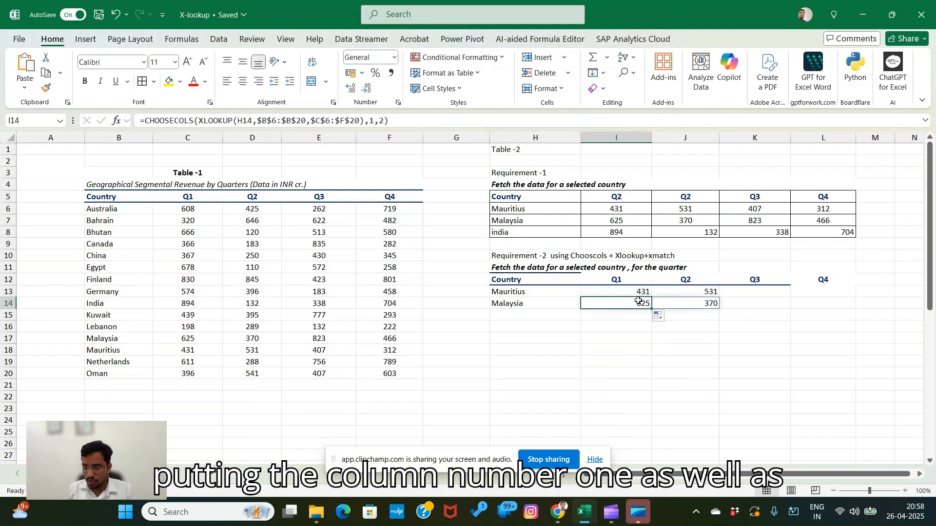
- Change the first quarter header of the Requirement-2 table, in I12, to Q2
click(773, 326)
click(613, 283)
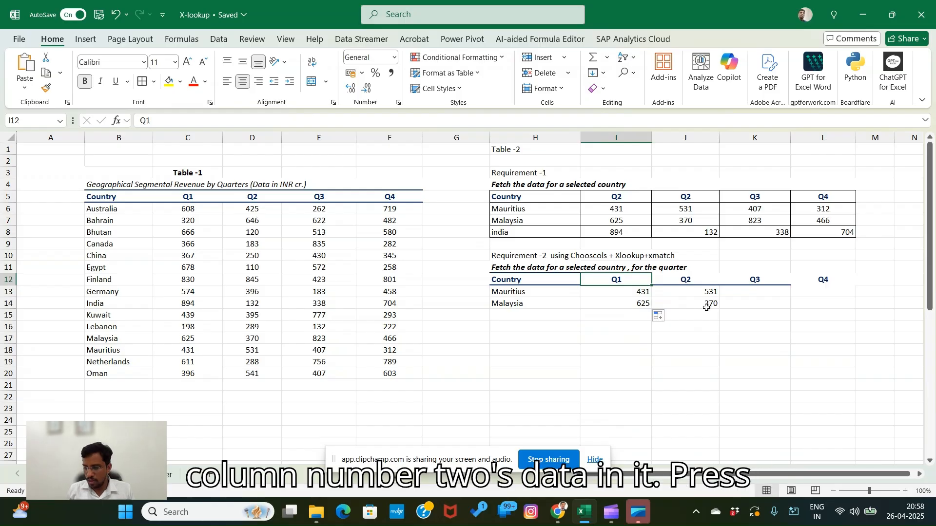
key(F2)
text(2)
key(Return)
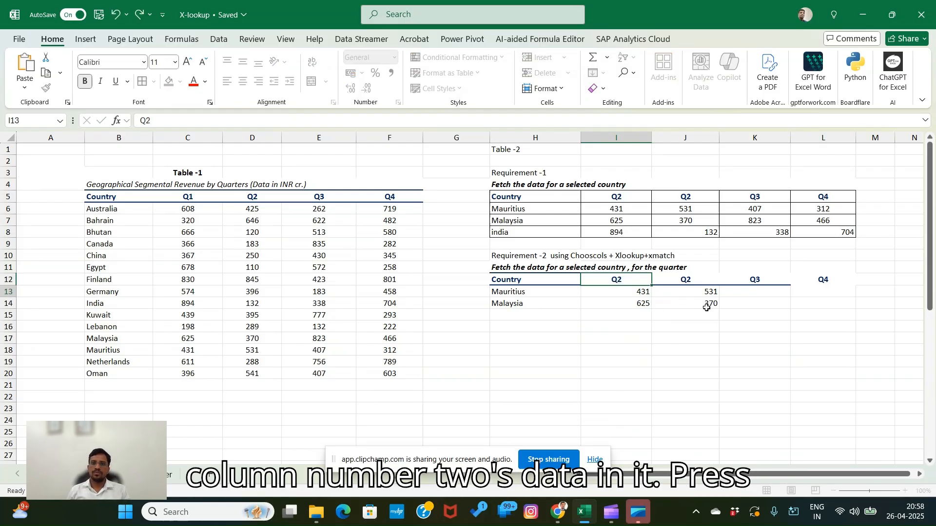
- Restore the I12 header of the Requirement-2 table to Q1
key(Up)
key(F2)
key(BackSpace)
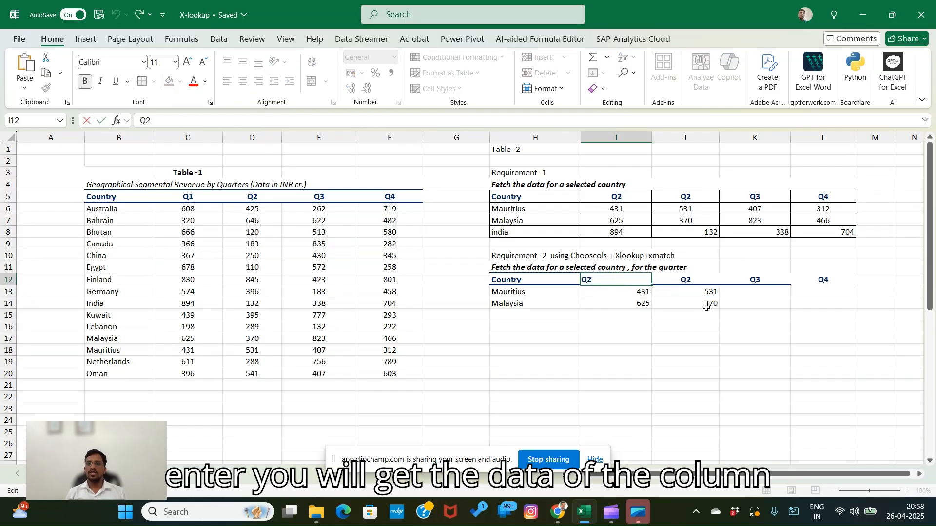
key(Return)
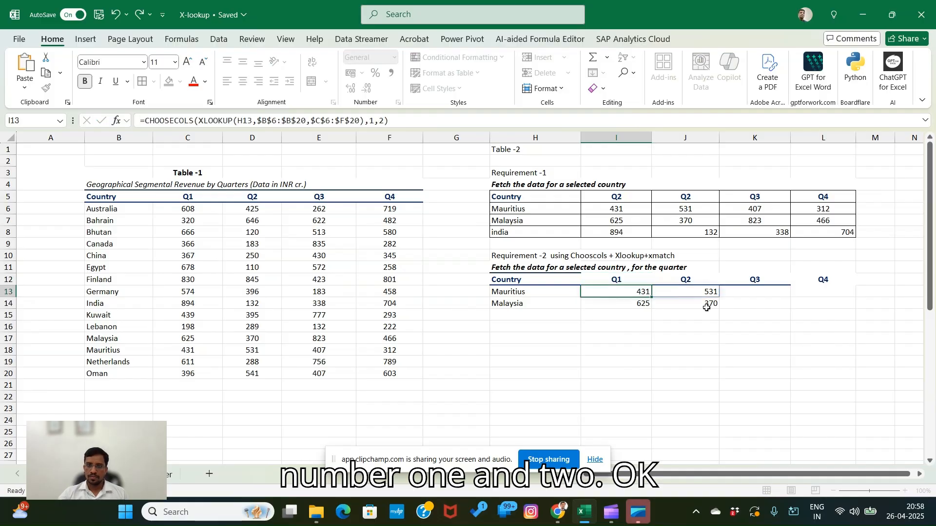
key(Up)
key(Down)
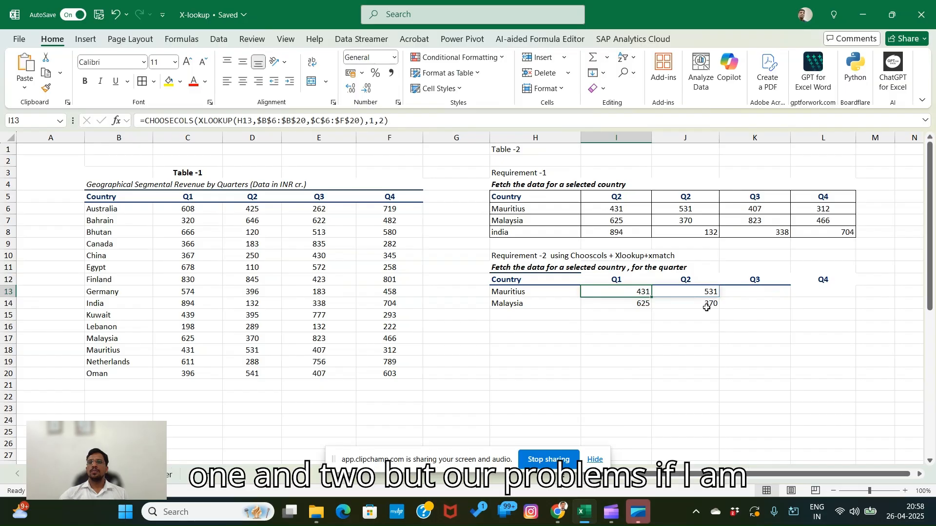
- Replace the fixed column numbers in the I13 CHOOSECOLS formula with an XMATCH function
key(F2)
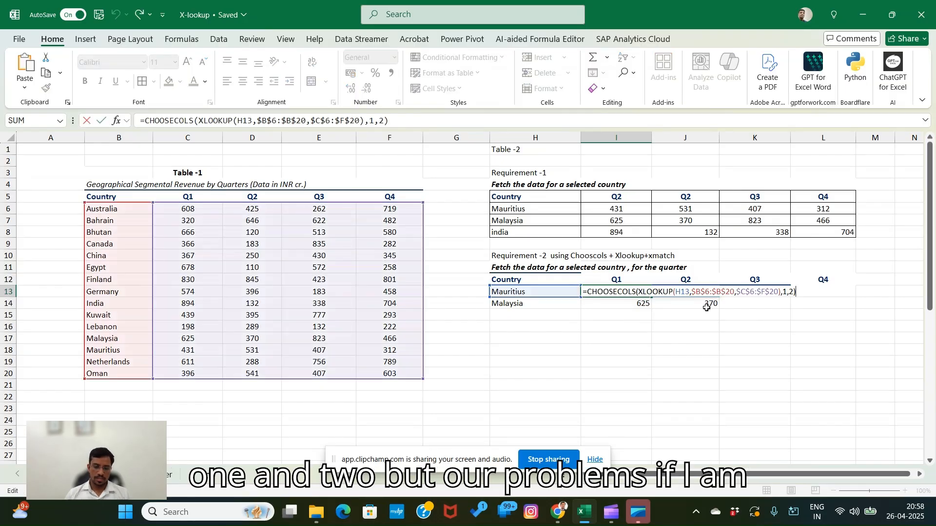
key(BackSpace)
key(BackSpace)
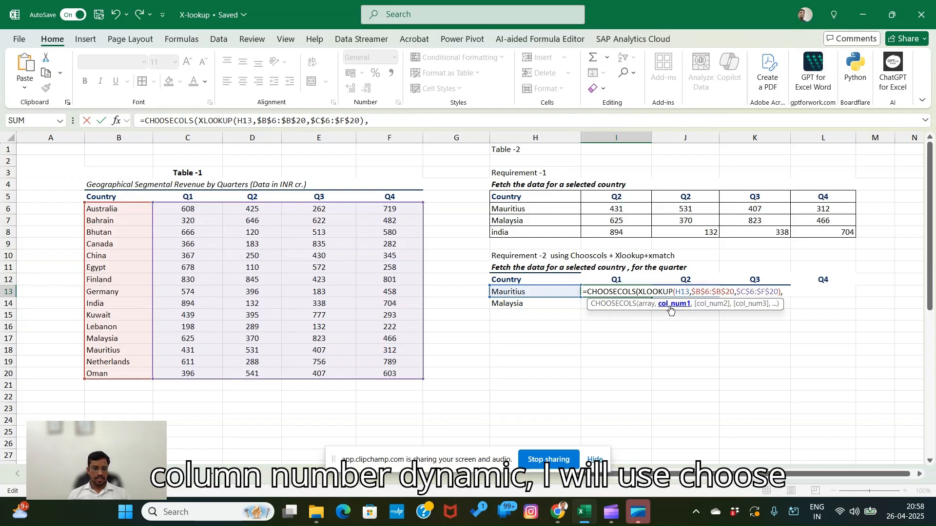
text(xmat)
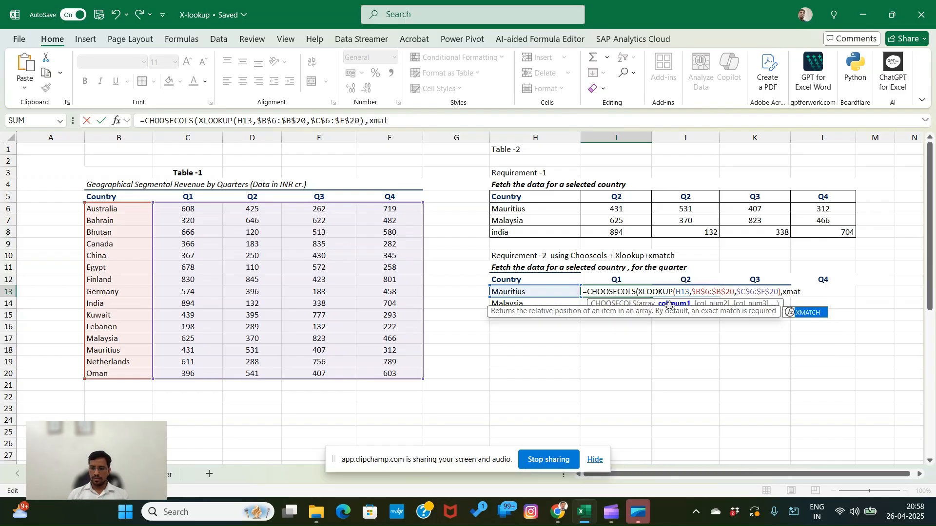
key(Tab)
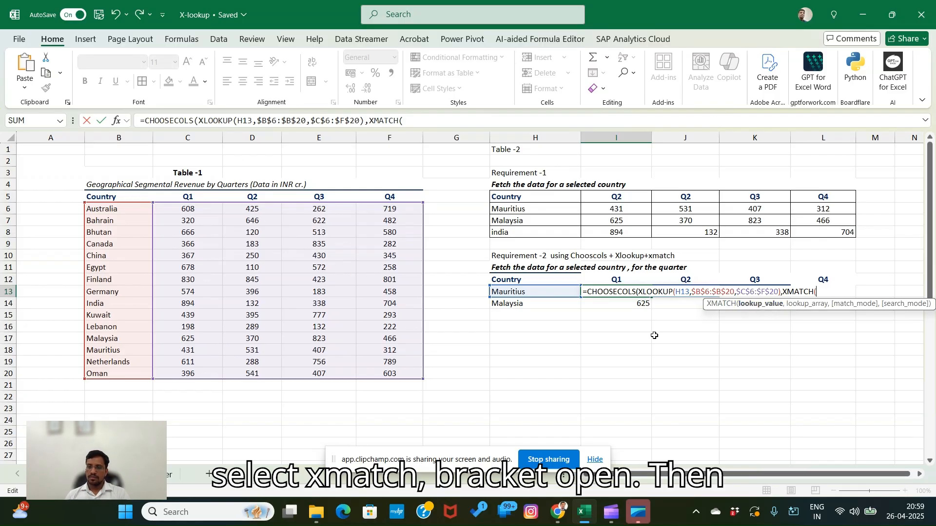
- Set the XMATCH lookup value to the Requirement-2 quarter headers as the absolute range $I$12:$L$12
click(605, 278)
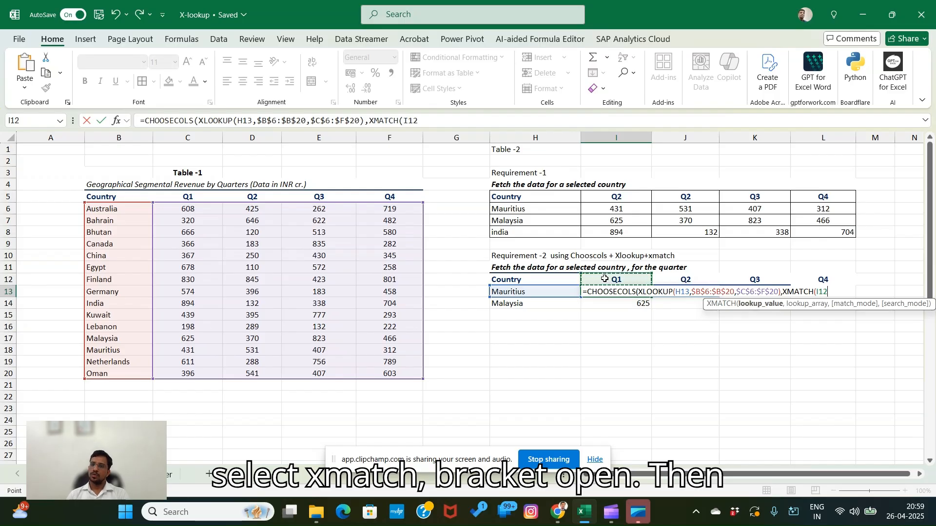
key(shift+Right)
key(shift+Right)
key(shift+Right)
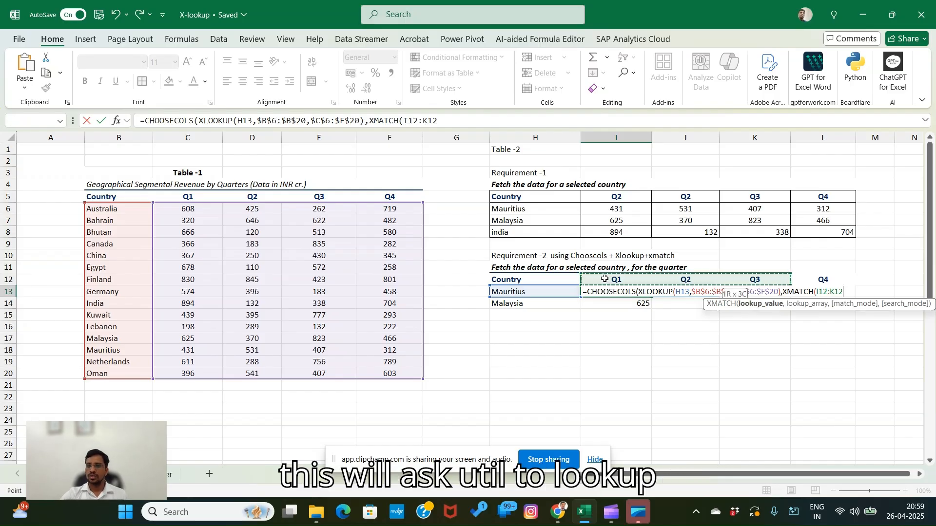
key(F4)
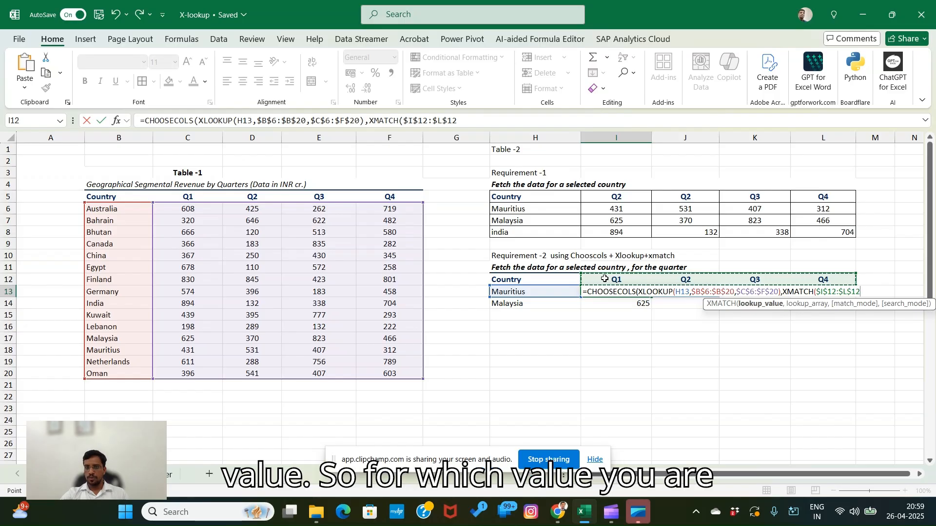
text(,)
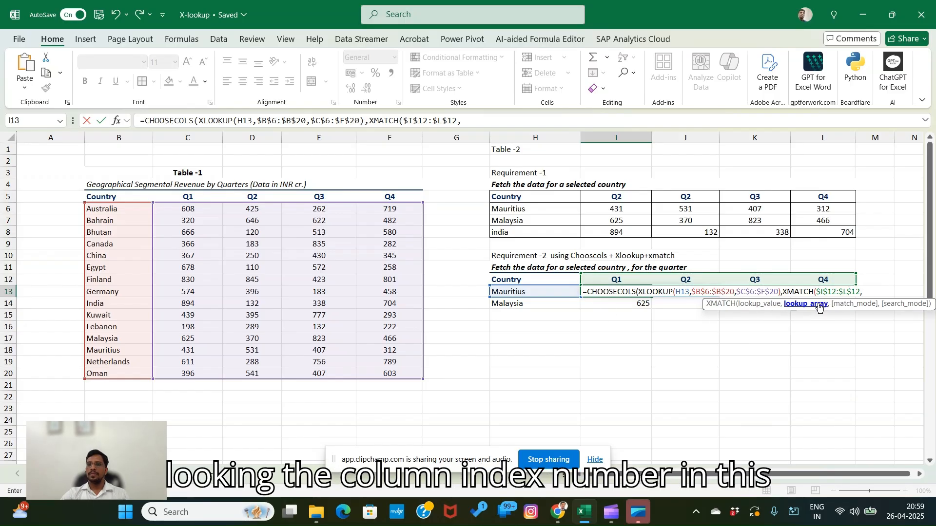
- Set the XMATCH lookup array to Table-1's quarter headers, $C$5:$F$5, and complete the formula, accepting the closing-parenthesis correction
drag(171, 196, 390, 197)
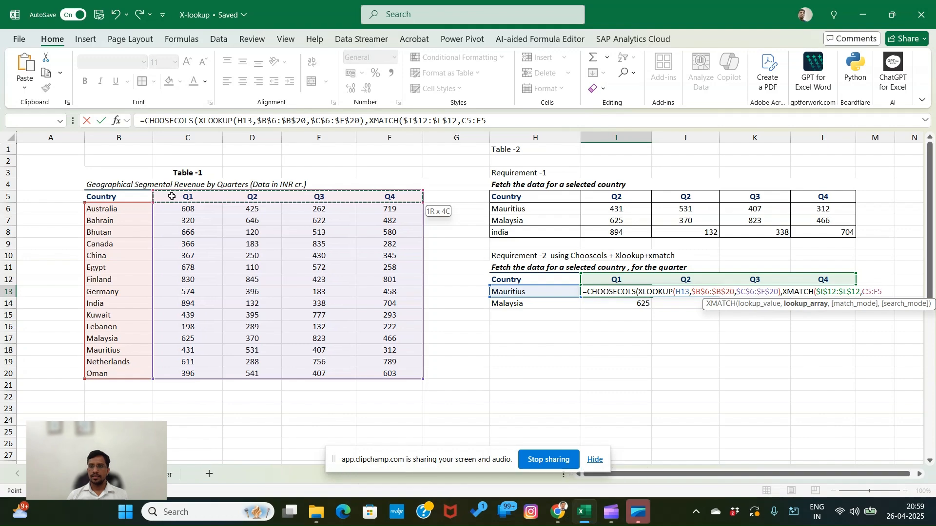
key(F4)
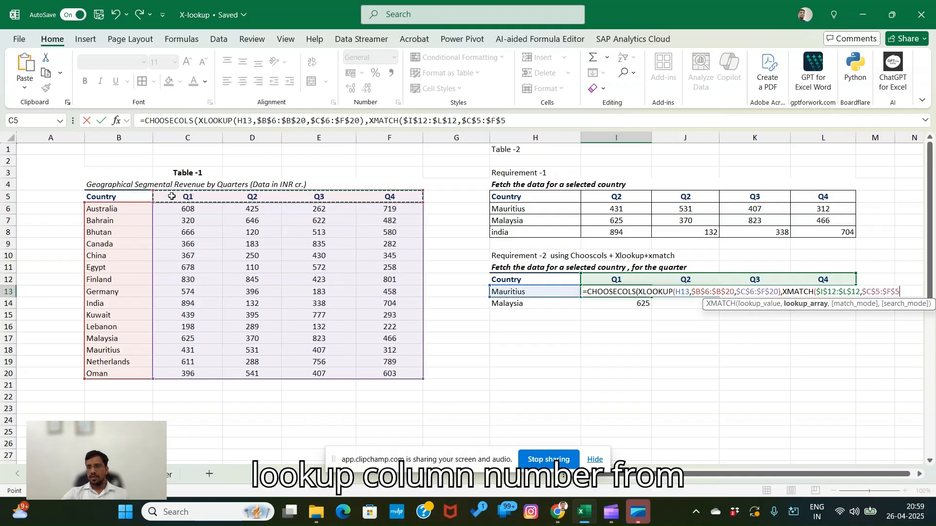
key(Return)
key(Return)
- Clear the old CHOOSECOLS formula from I14 in the Malaysia row
key(Down)
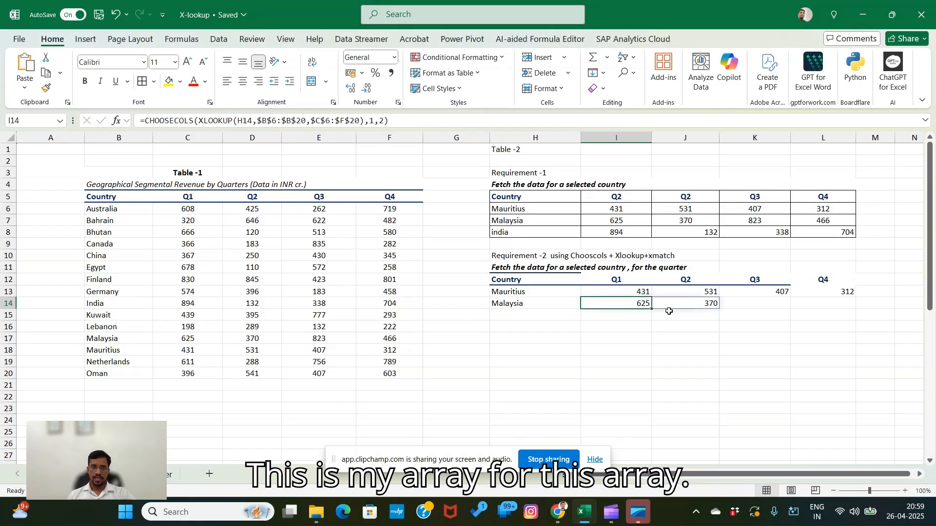
key(Delete)
key(Up)
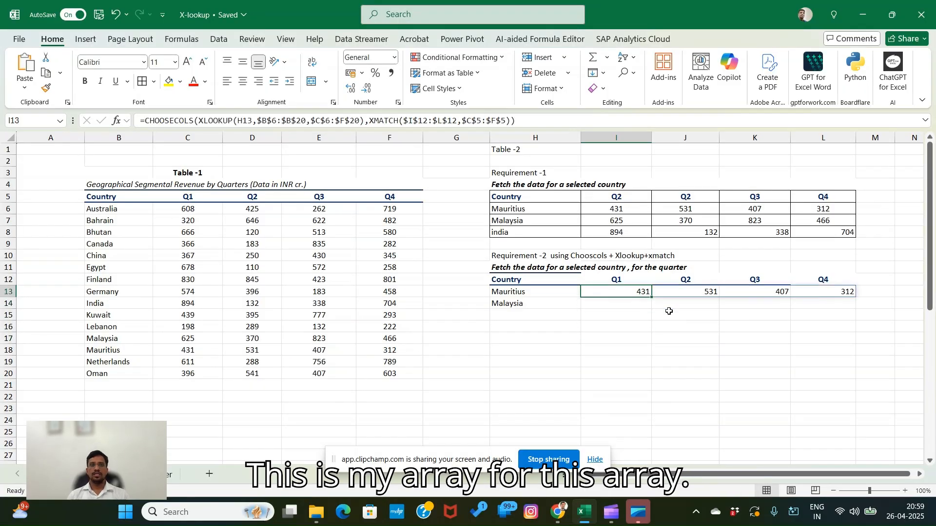
- Fill the XMATCH-based formula from I13 down to the Malaysia row
click(628, 337)
click(625, 292)
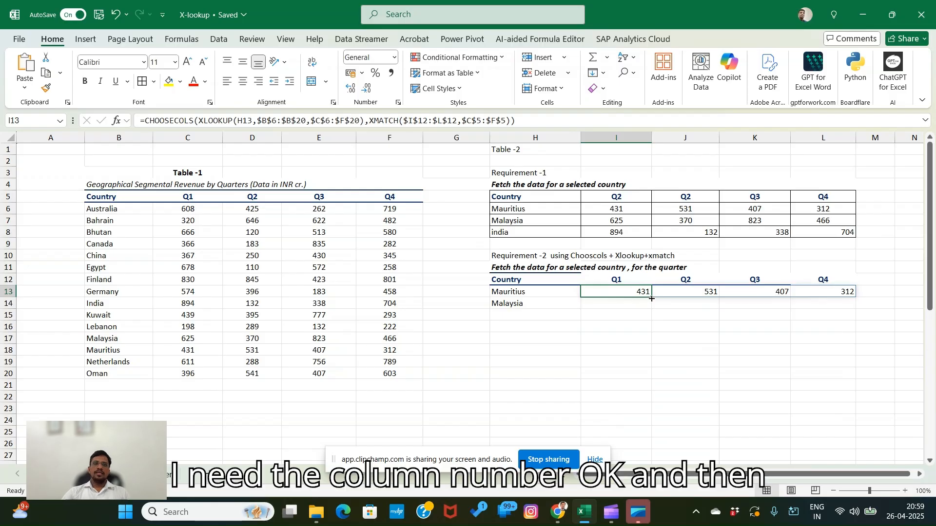
drag(651, 299, 651, 310)
click(660, 363)
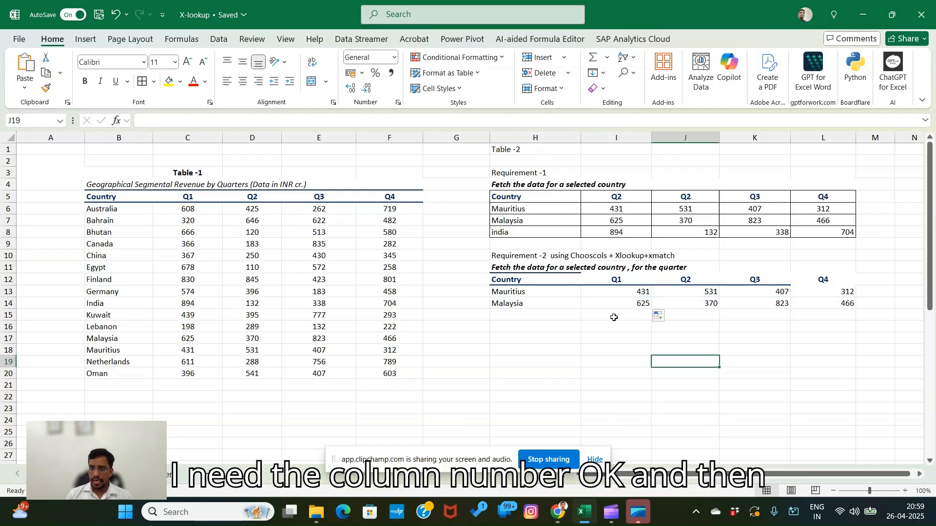
click(616, 316)
click(759, 352)
click(650, 315)
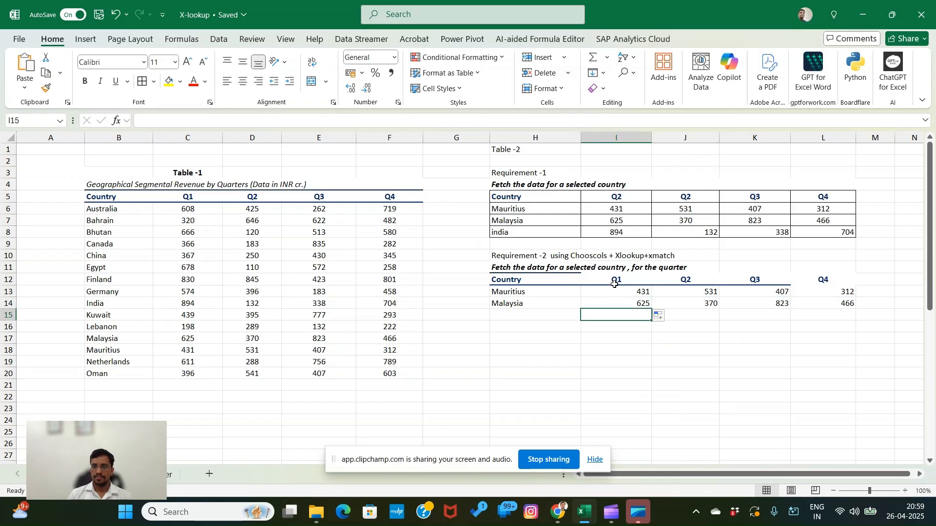
- Change the first quarter header of the Requirement-2 table, in I12, to Q2
click(619, 279)
key(F2)
key(BackSpace)
text(2)
key(Return)
key(Up)
- Change the second quarter header of the Requirement-2 table, in J12, to Q1
key(Right)
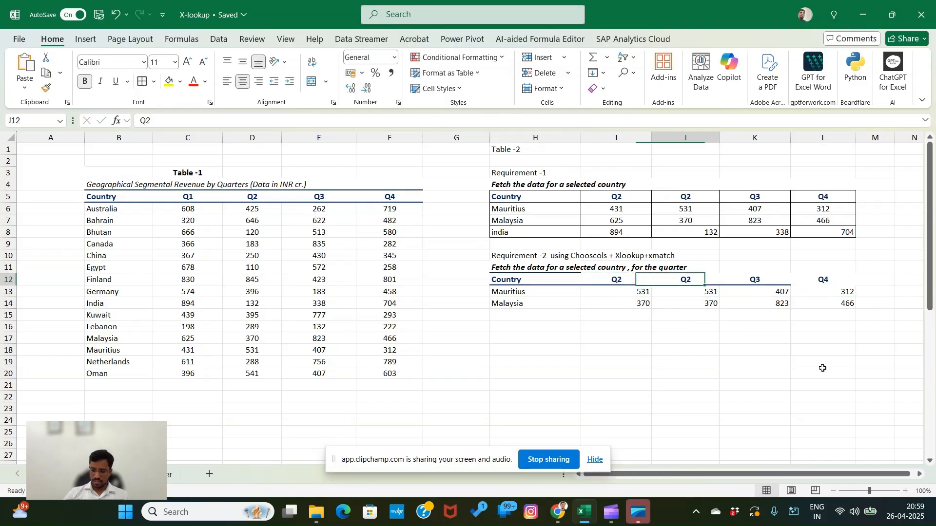
key(F2)
text(1)
key(Return)
key(Up)
- Change the third quarter header of the Requirement-2 table, in K12, to Q4
key(Right)
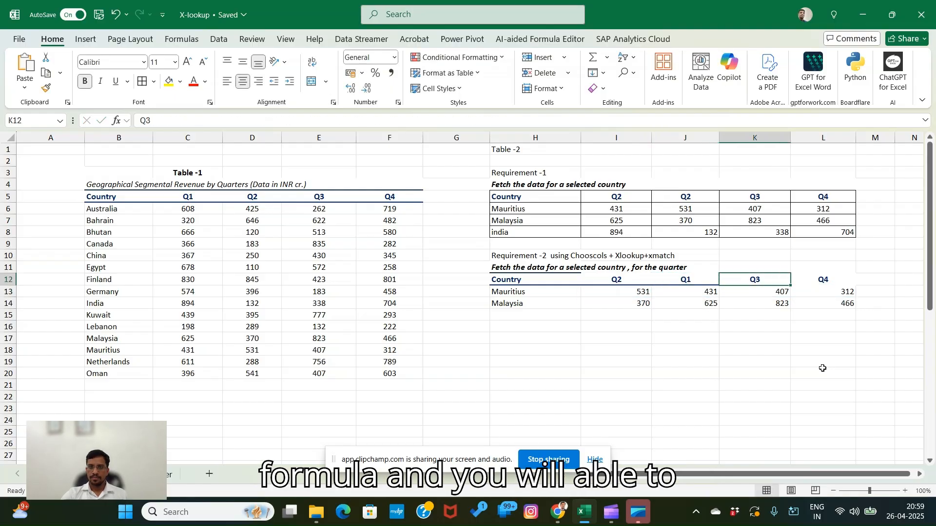
key(F2)
key(BackSpace)
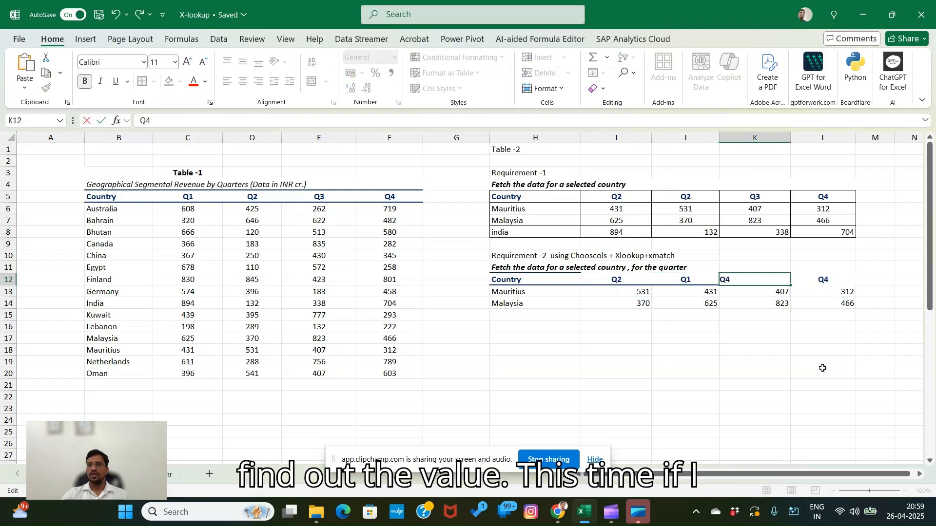
key(Return)
key(Up)
- Change the fourth quarter header of the Requirement-2 table, in L12, to Q3
key(Right)
key(F2)
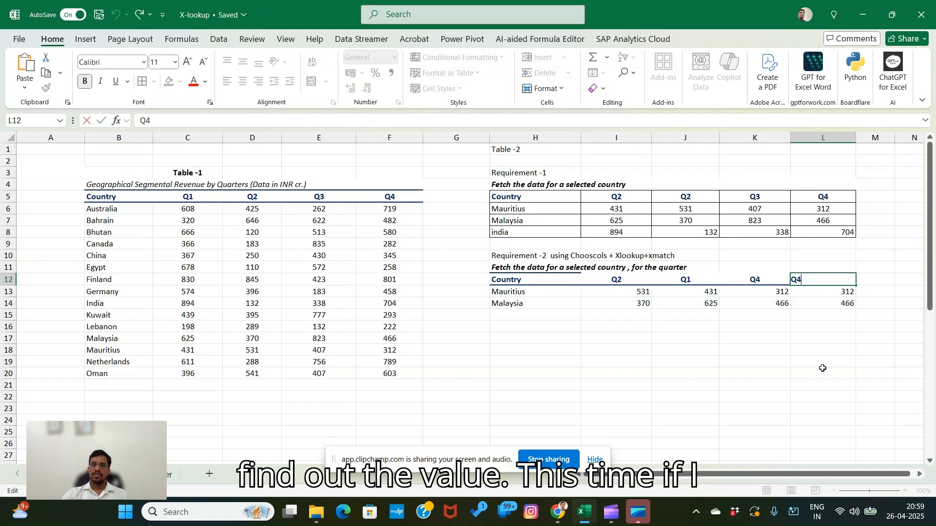
key(BackSpace)
text(3)
key(Return)
- Try to replace the country in H13 of the Requirement-2 table with india
key(Left)
key(Left)
key(Left)
key(Left)
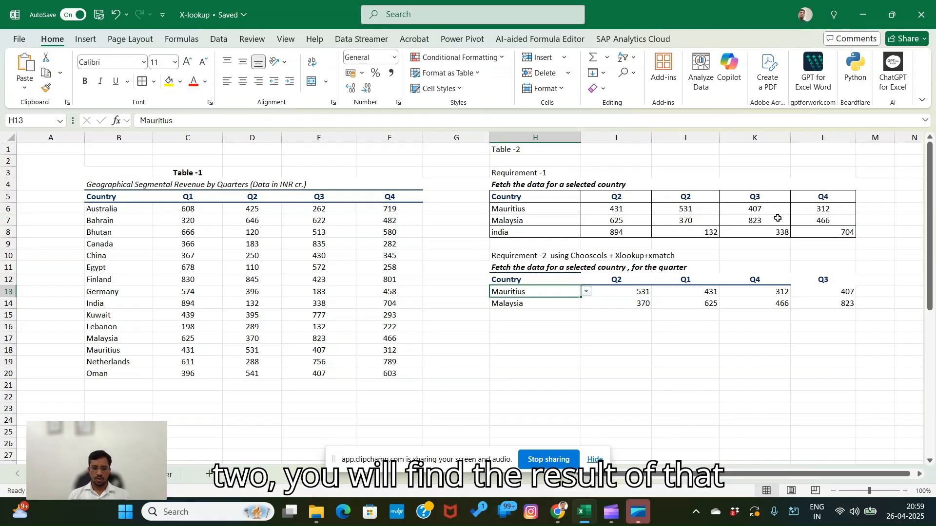
text(indi)
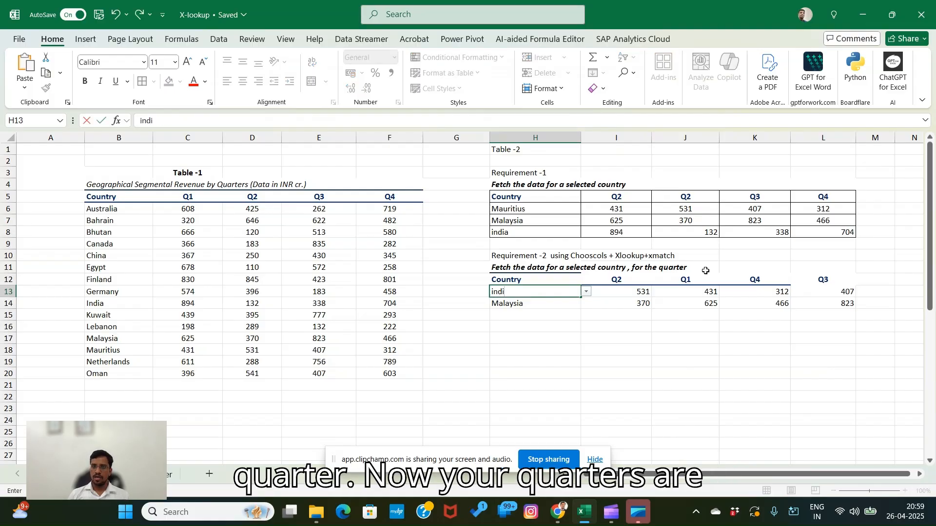
key(Return)
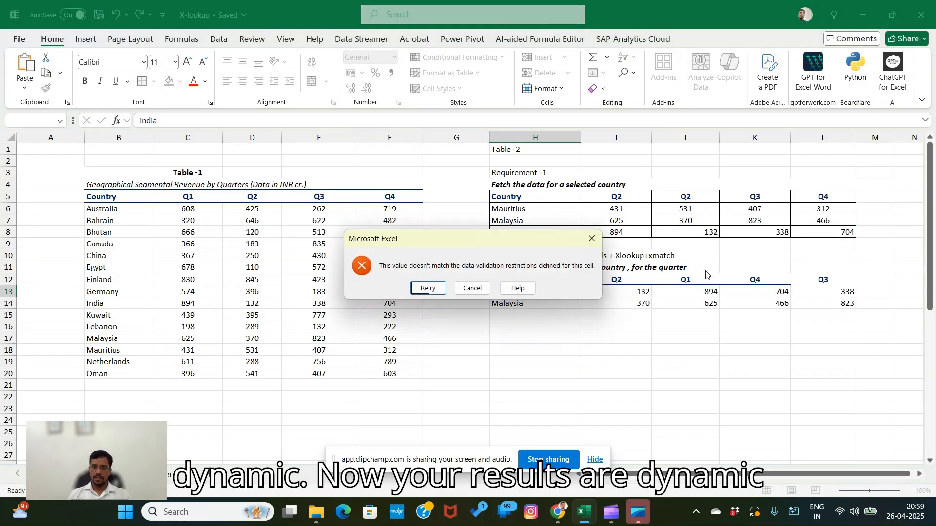
key(Escape)
- Add india as a new country in H15, below Malaysia in the Requirement-2 table
key(Down)
key(Down)
key(Up)
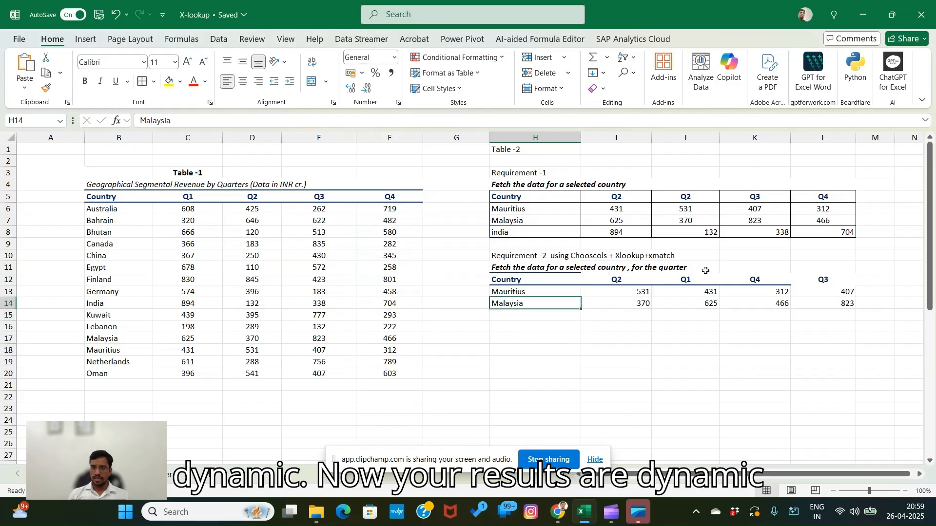
key(Down)
text(india)
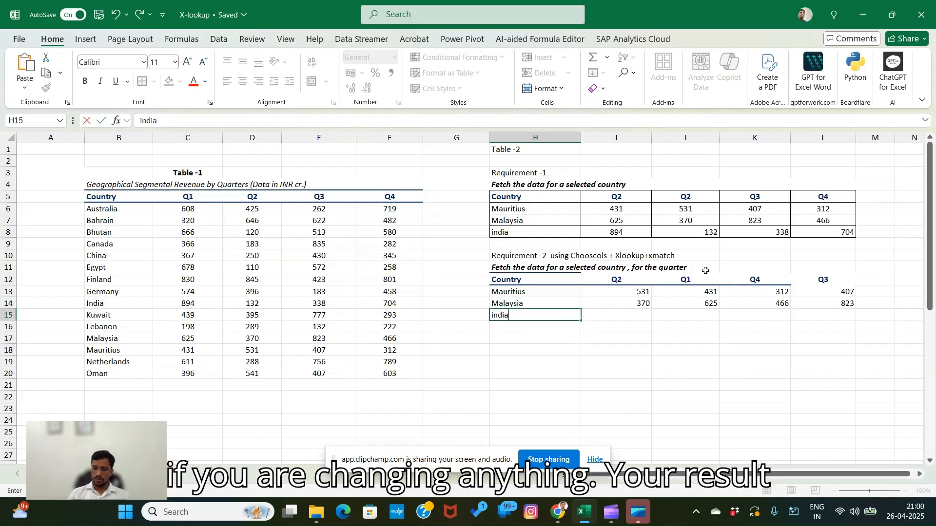
key(Return)
- Fill the CHOOSECOLS formula from I14 down to the india row
key(Up)
key(Right)
key(Up)
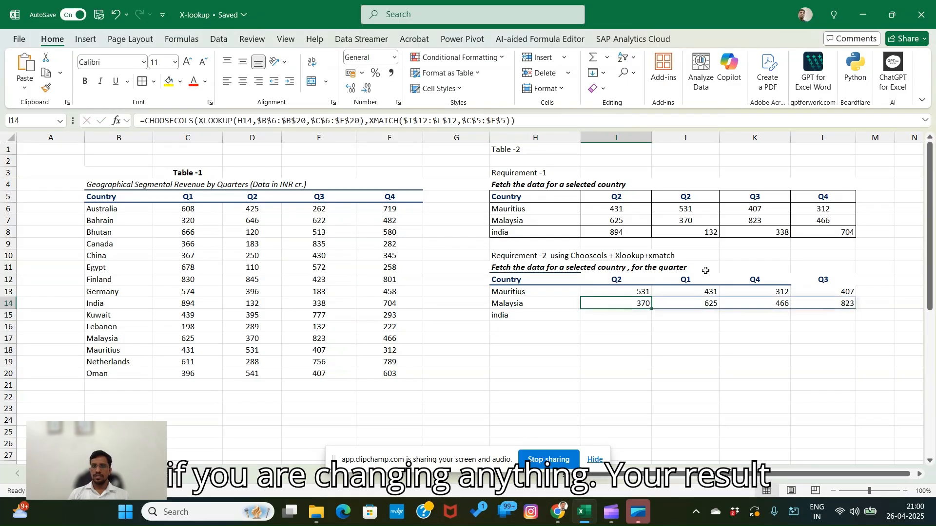
drag(654, 309, 653, 321)
click(750, 363)
click(541, 361)
click(518, 312)
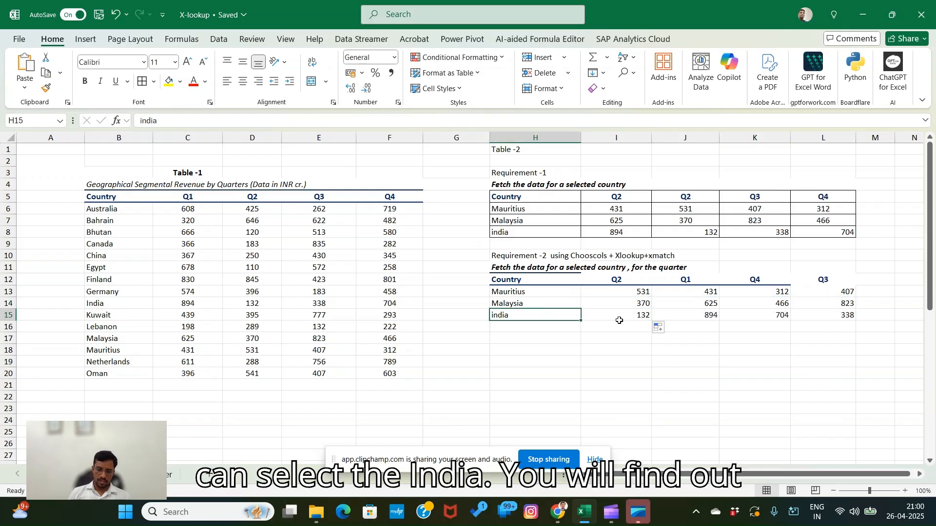
- Copy Lebanon from Table-1's country column into H16, below india in the Requirement-2 table
click(536, 306)
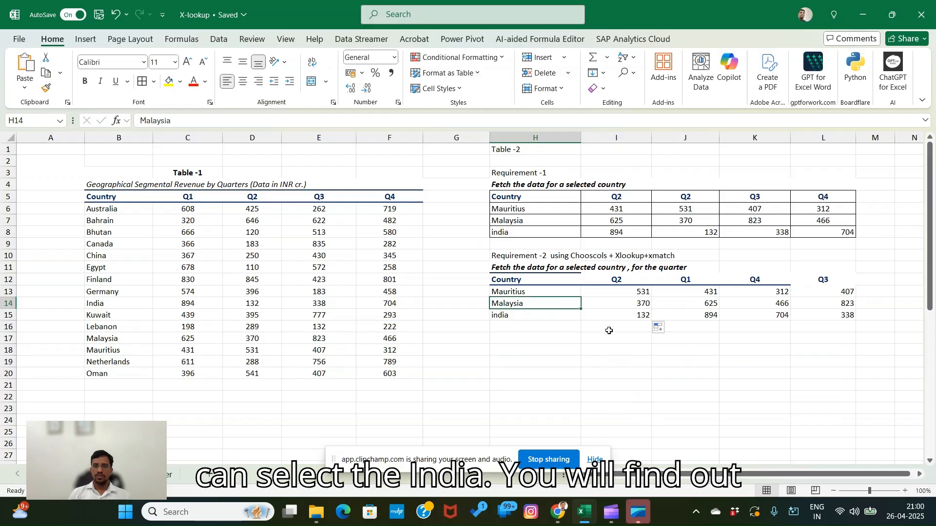
click(546, 328)
click(105, 328)
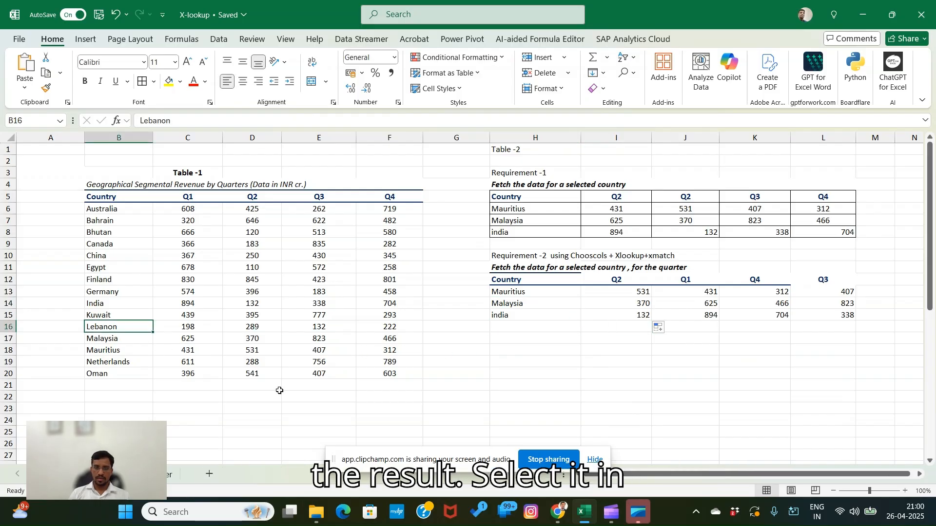
key(ctrl+c)
key(Right)
key(Right)
key(Right)
key(Right)
key(Right)
key(Right)
key(Right)
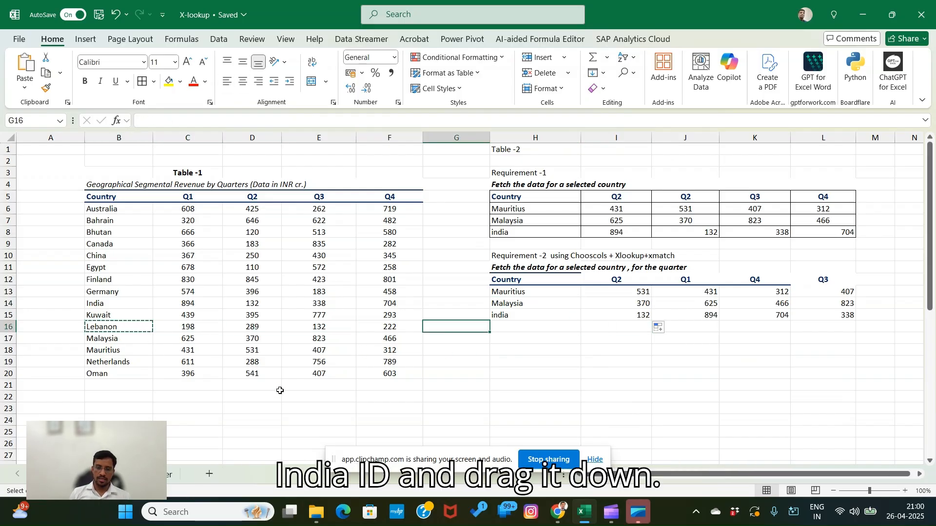
key(Left)
key(Return)
key(Up)
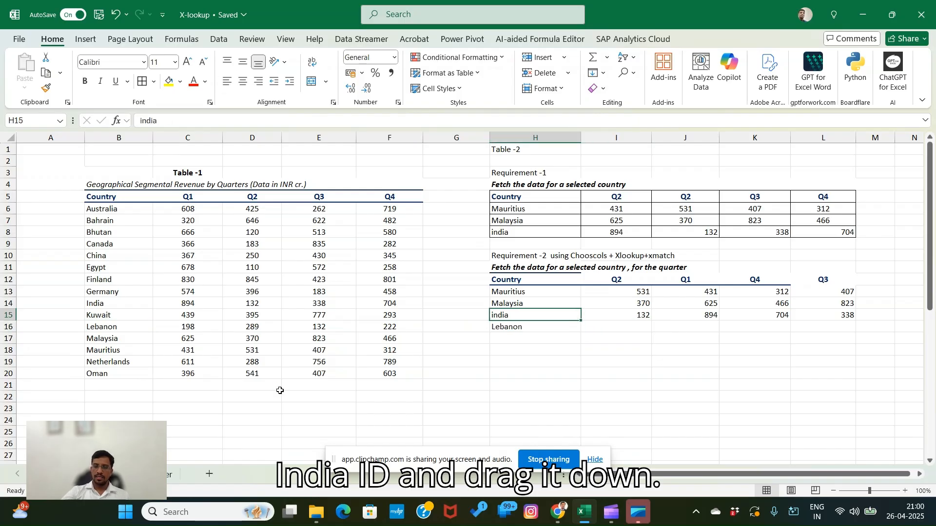
- Fill the CHOOSECOLS formula from I15 down to the Lebanon row
key(Right)
click(640, 345)
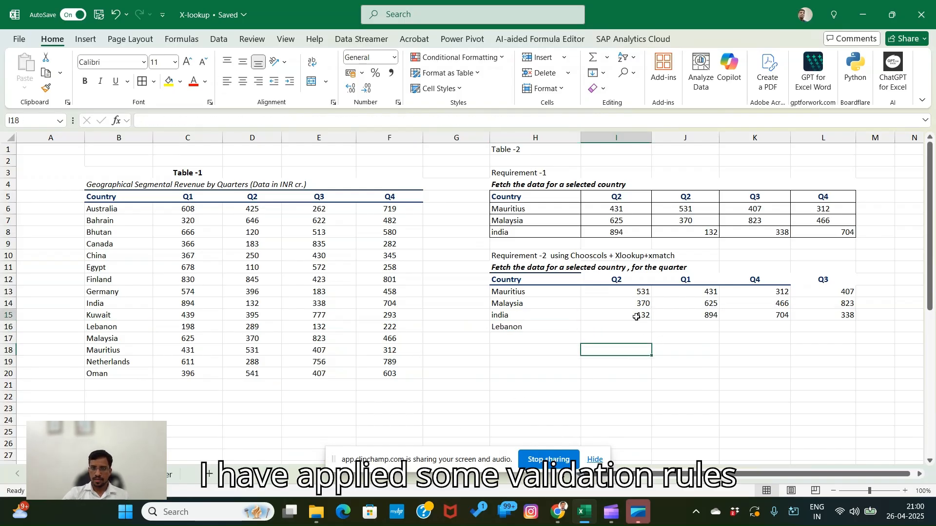
click(640, 314)
drag(651, 328, 653, 338)
click(755, 362)
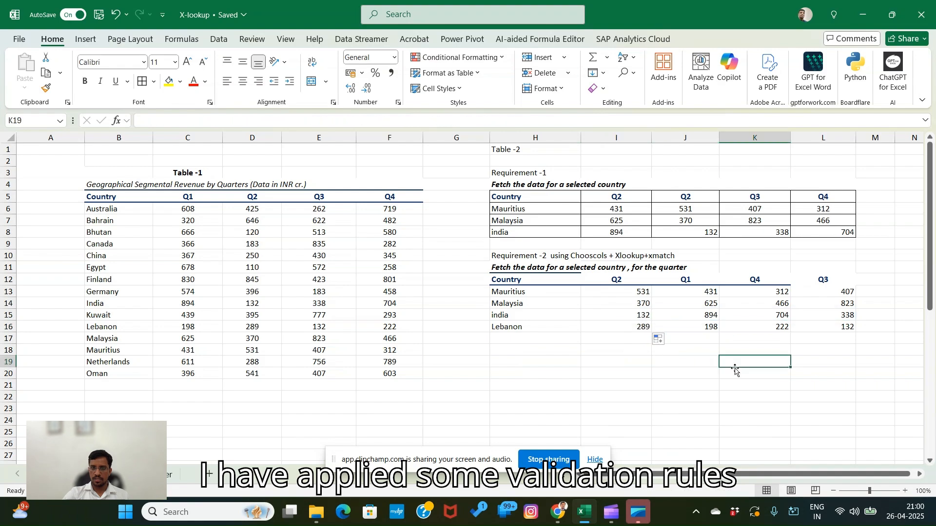
- Change the first quarter header of the Requirement-2 table, in I12, to Q4
click(636, 279)
double_click(635, 279)
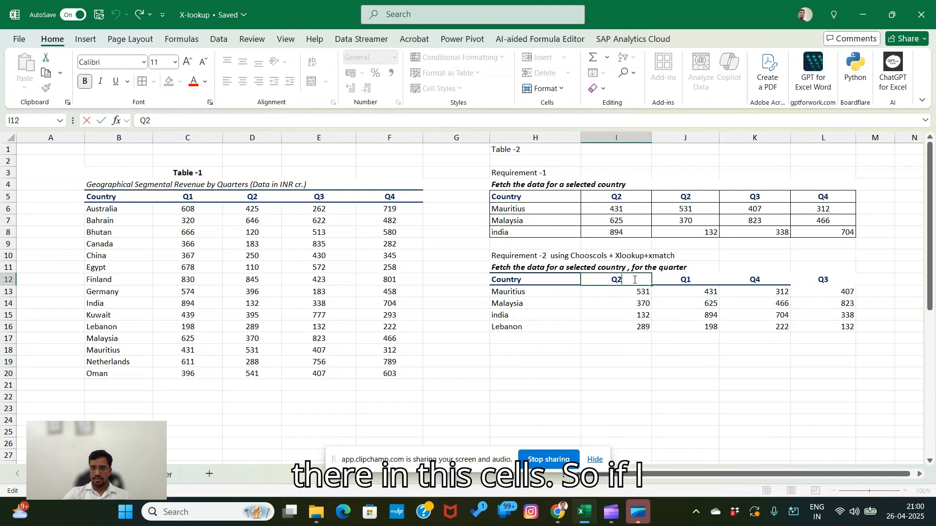
key(BackSpace)
text(4)
key(Return)
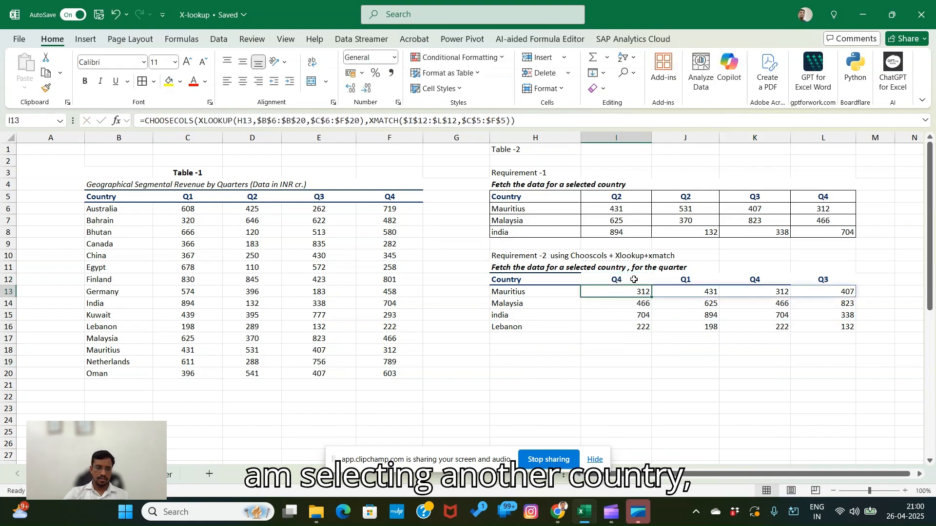
key(Right)
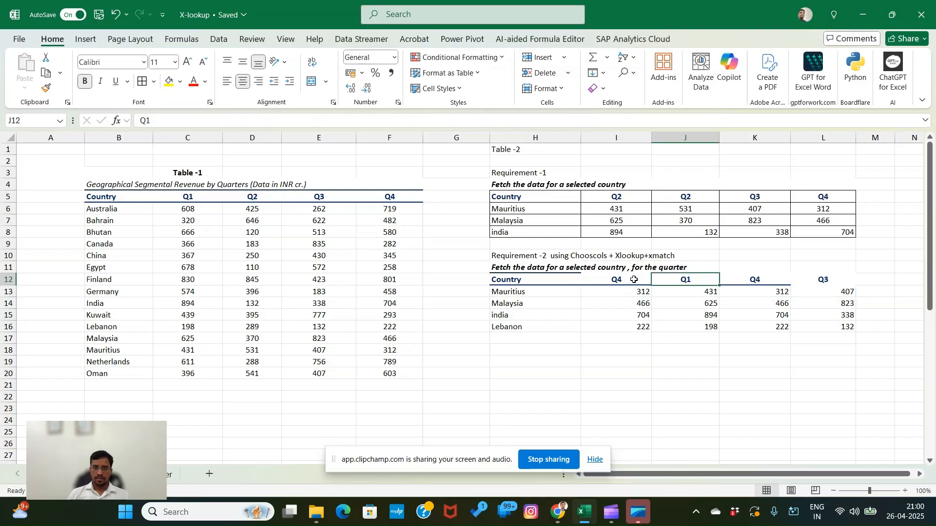
- Change the second quarter header of the Requirement-2 table, in J12, to Q2
click(685, 337)
click(678, 282)
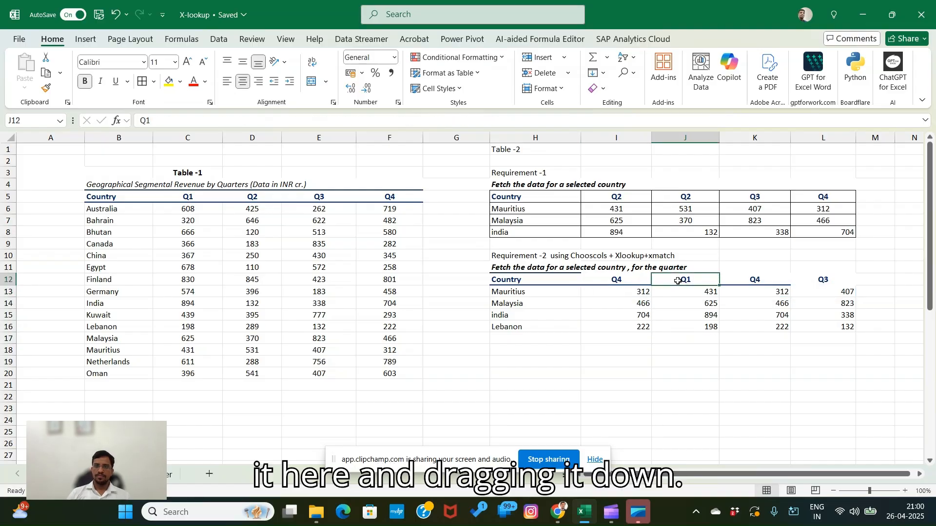
key(F2)
text(2)
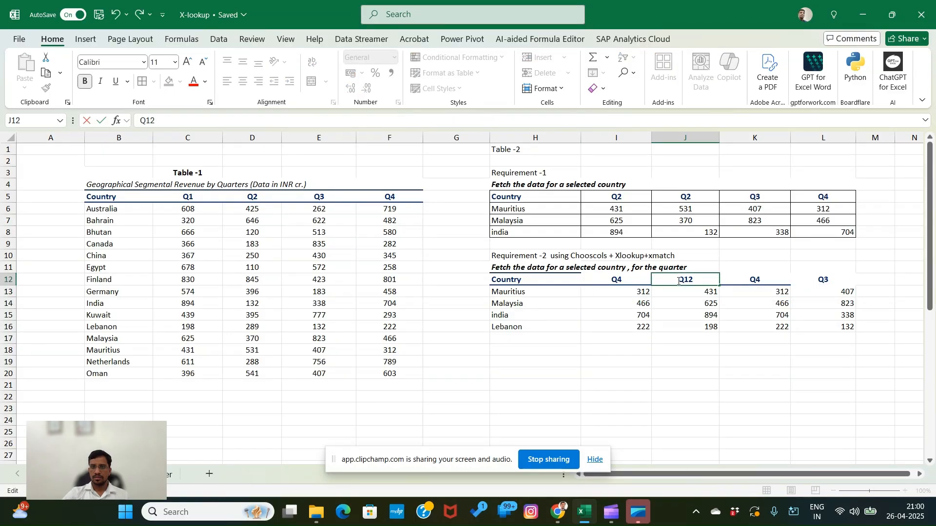
key(Return)
key(Up)
key(F2)
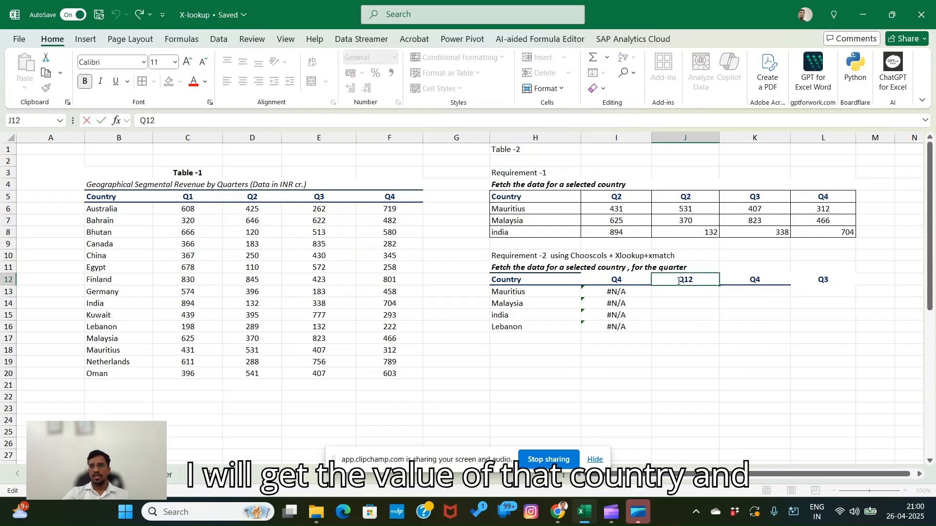
key(Left)
key(BackSpace)
key(Return)
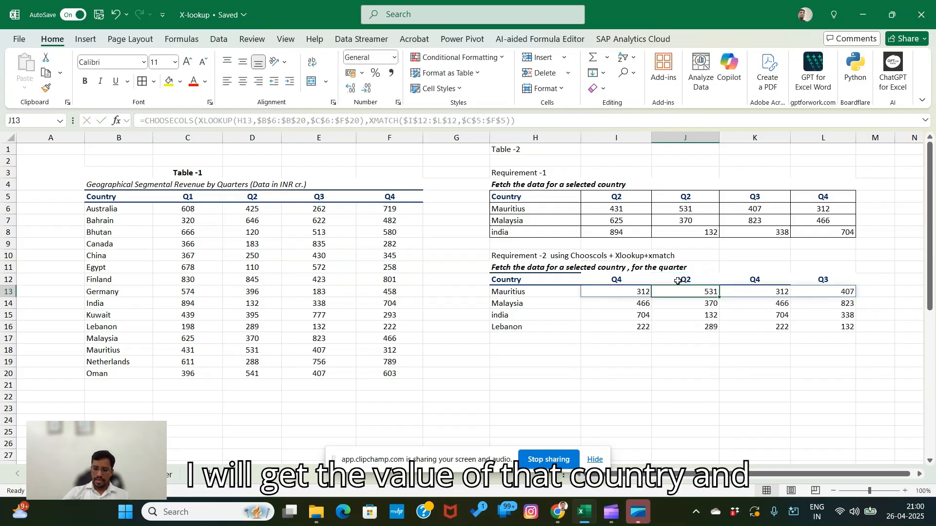
- Review the Requirement-2 table's quarter headers, heading and the values returned for each country
key(Up)
key(Right)
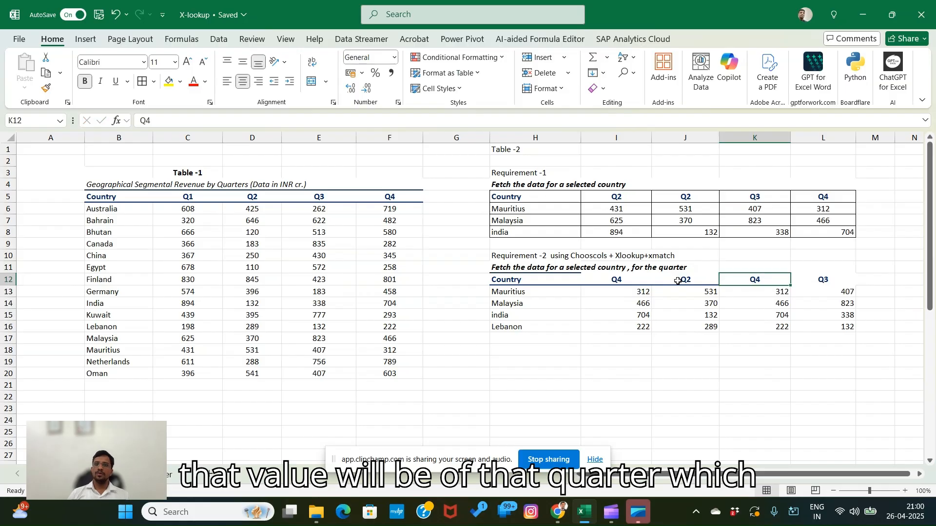
key(Down)
key(Down)
key(Left)
key(Left)
key(Up)
key(Up)
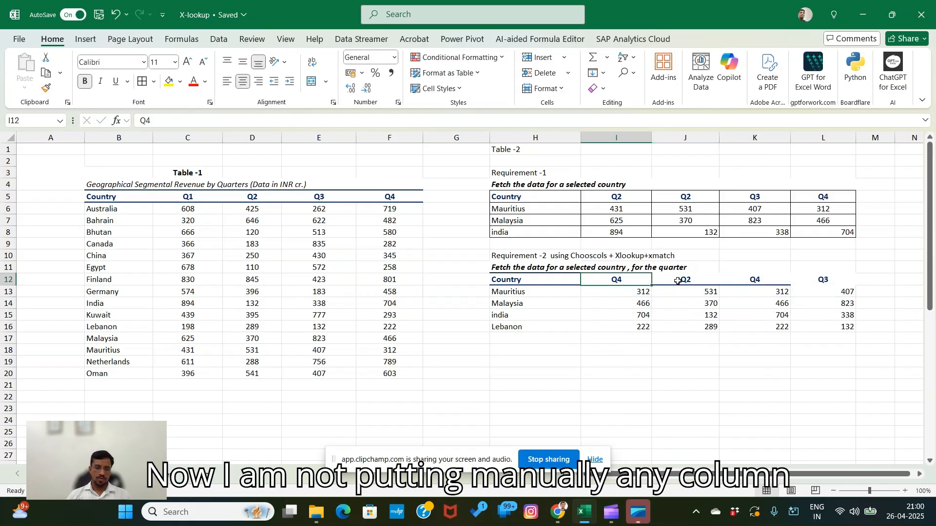
click(555, 361)
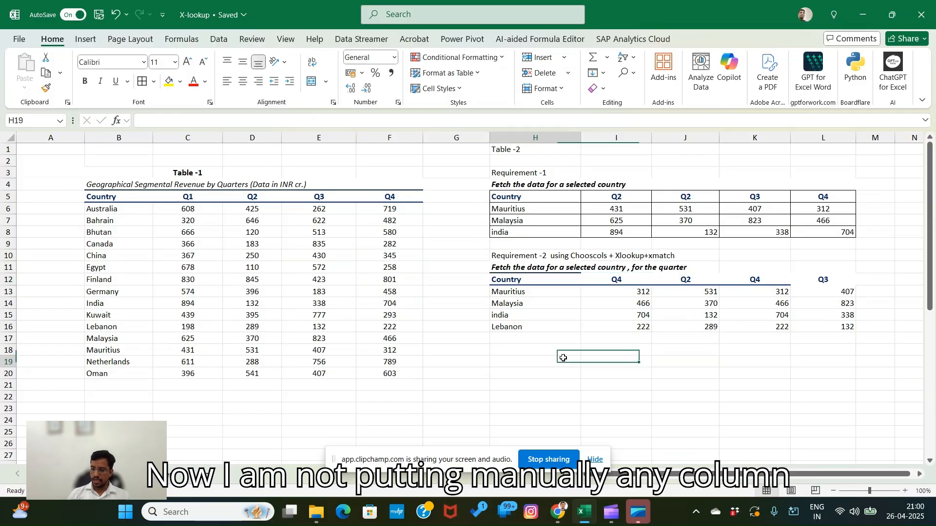
click(545, 257)
click(683, 257)
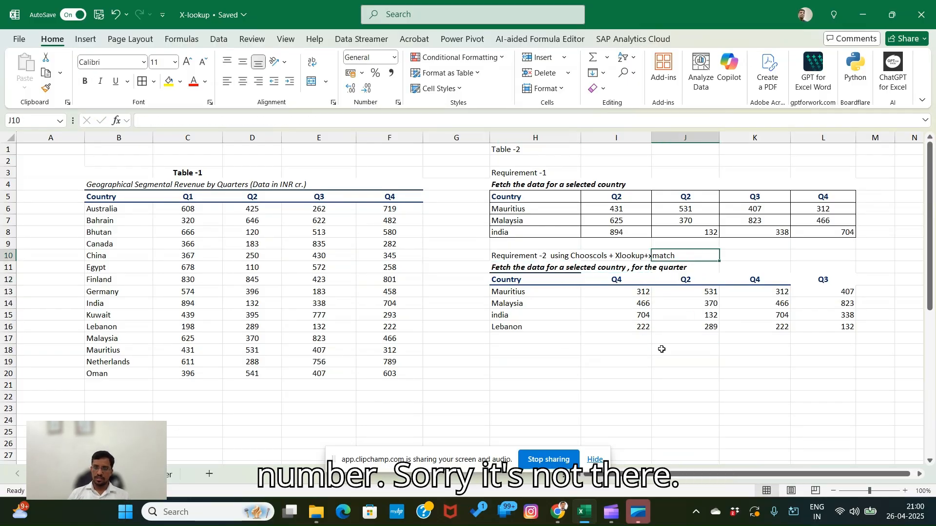
click(662, 349)
click(540, 352)
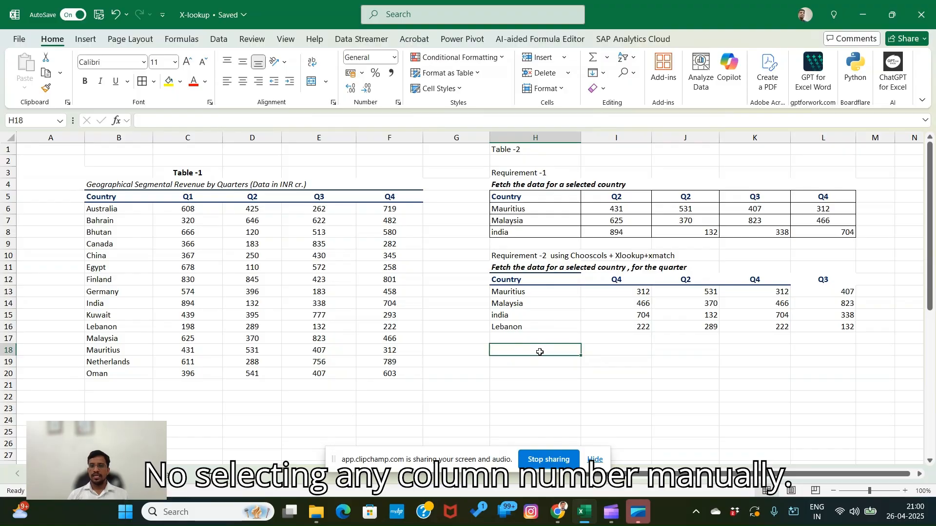